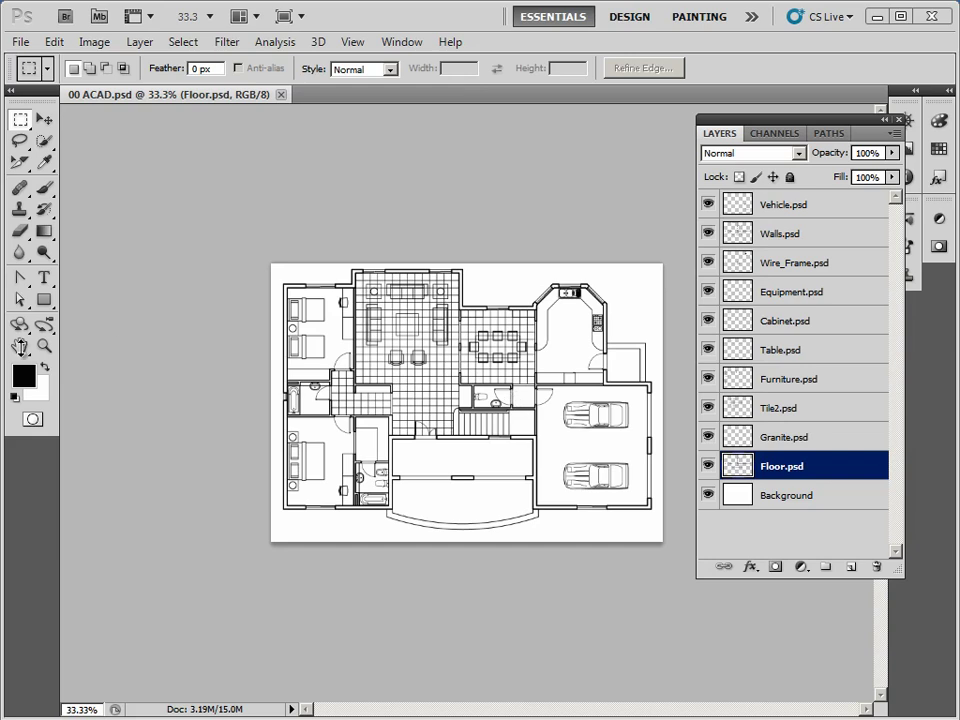
# Fit the floor plan on screen and open LIGHT PARQUET.jpg from the Material folder
pyautogui.doubleClick(20, 347)
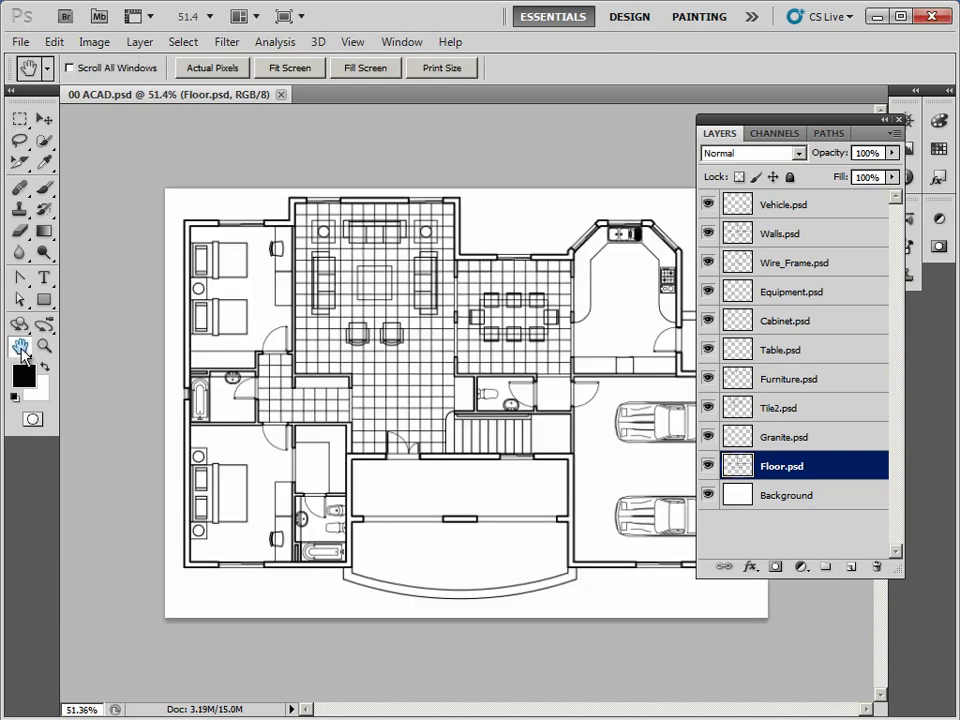
pyautogui.click(22, 42)
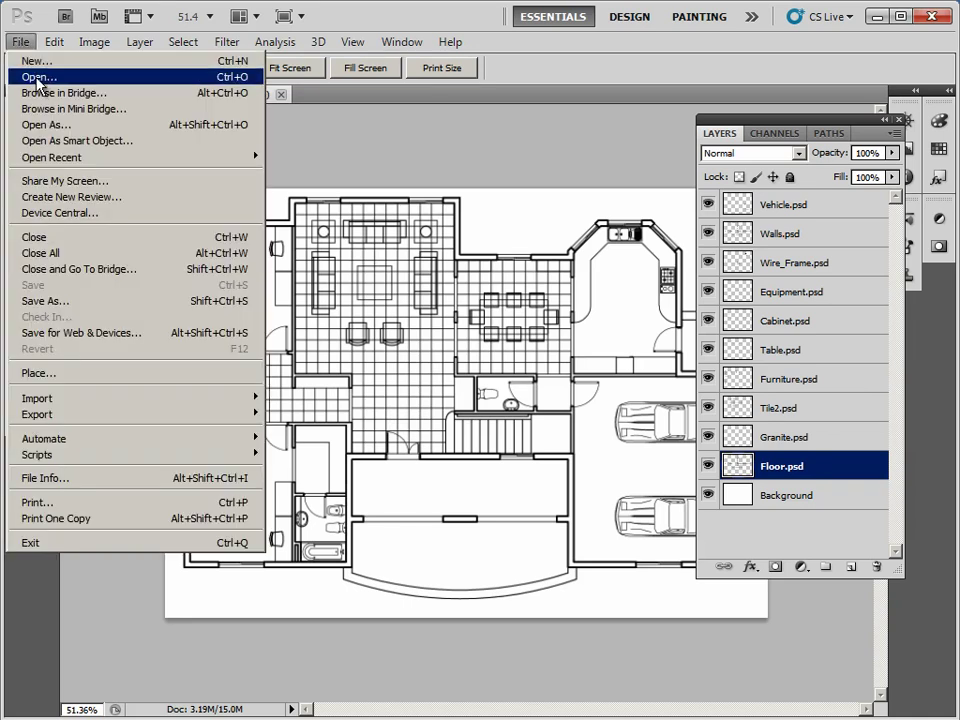
pyautogui.click(37, 79)
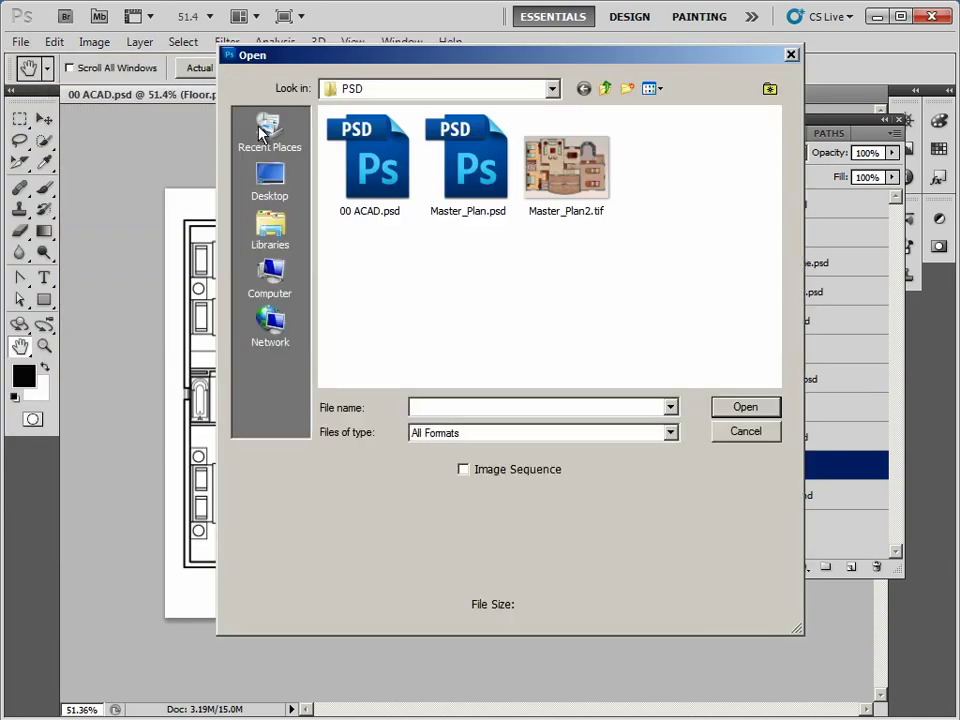
pyautogui.click(605, 89)
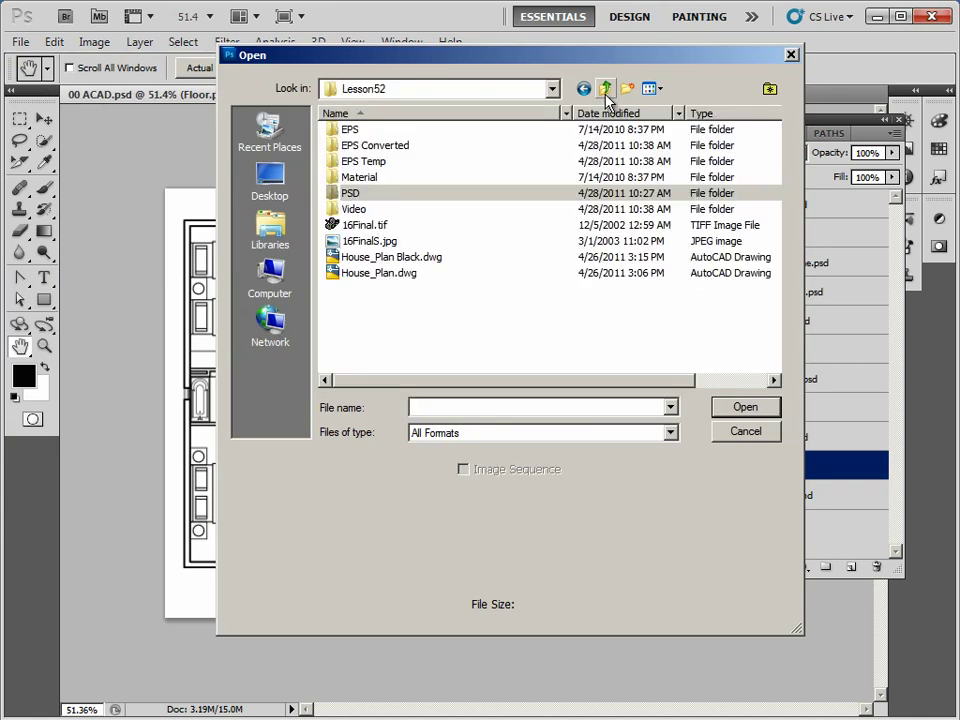
pyautogui.doubleClick(358, 177)
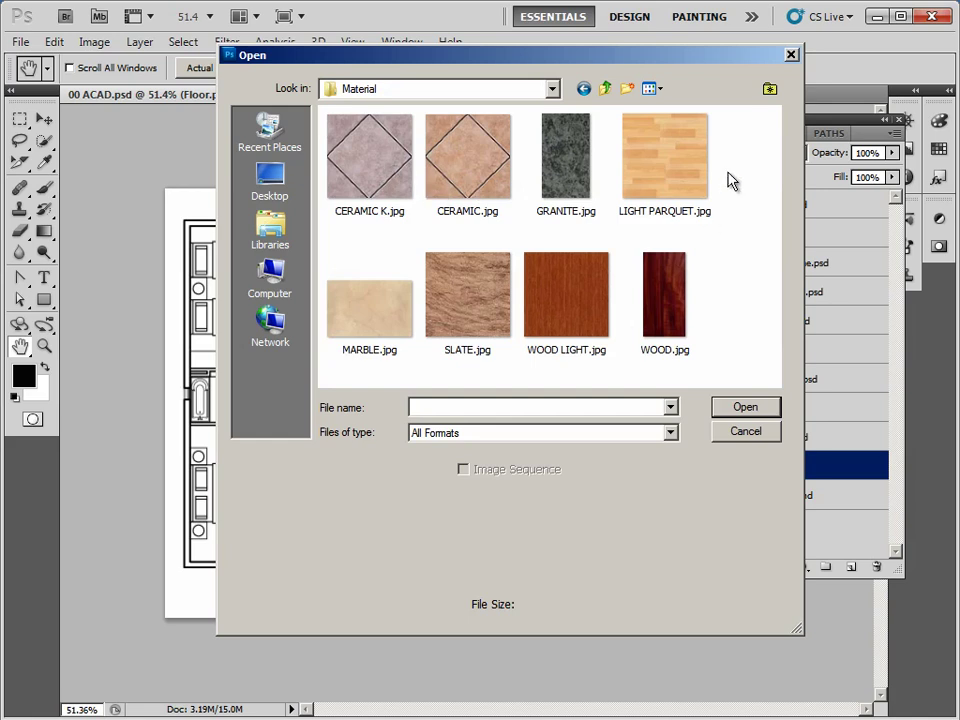
pyautogui.click(686, 175)
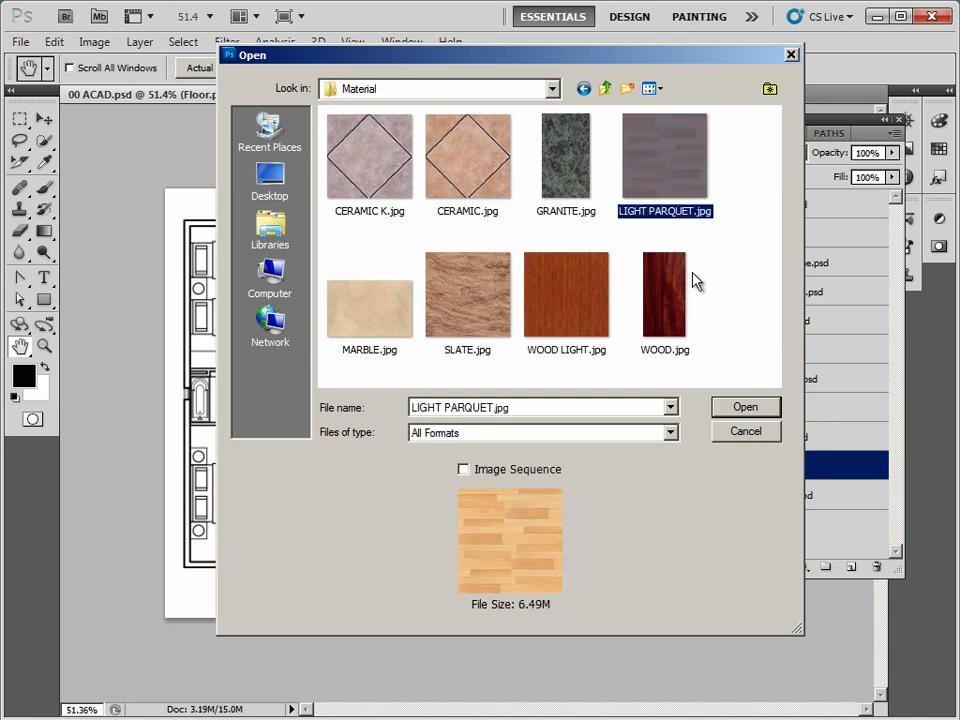
pyautogui.click(752, 408)
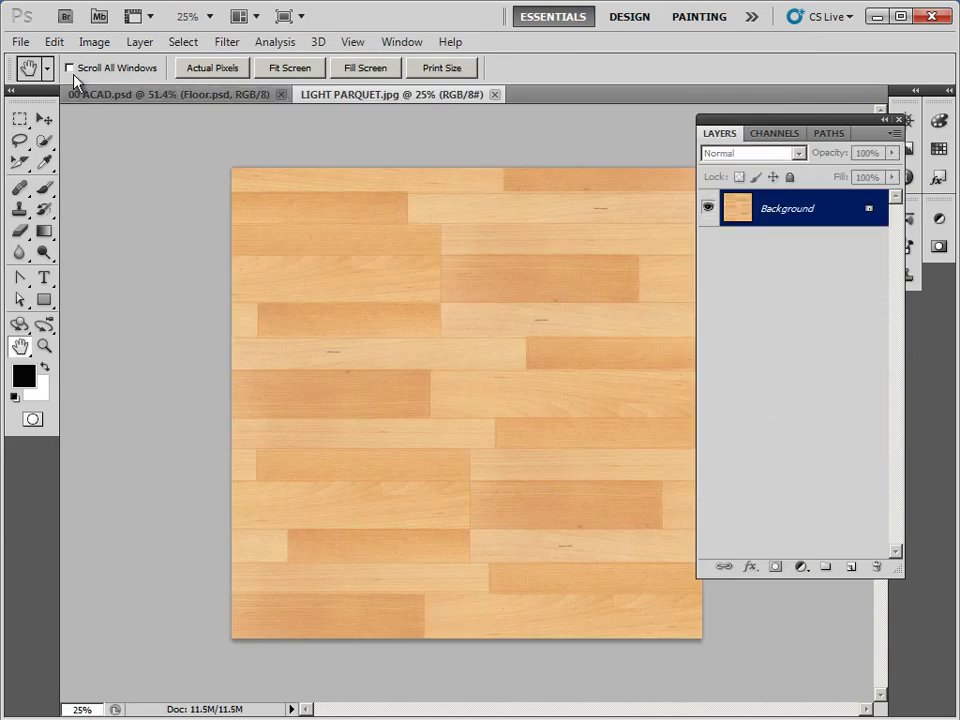
# Define the parquet image as pattern 'LIGHT PARQUET.jpg' and close the texture document
pyautogui.click(54, 42)
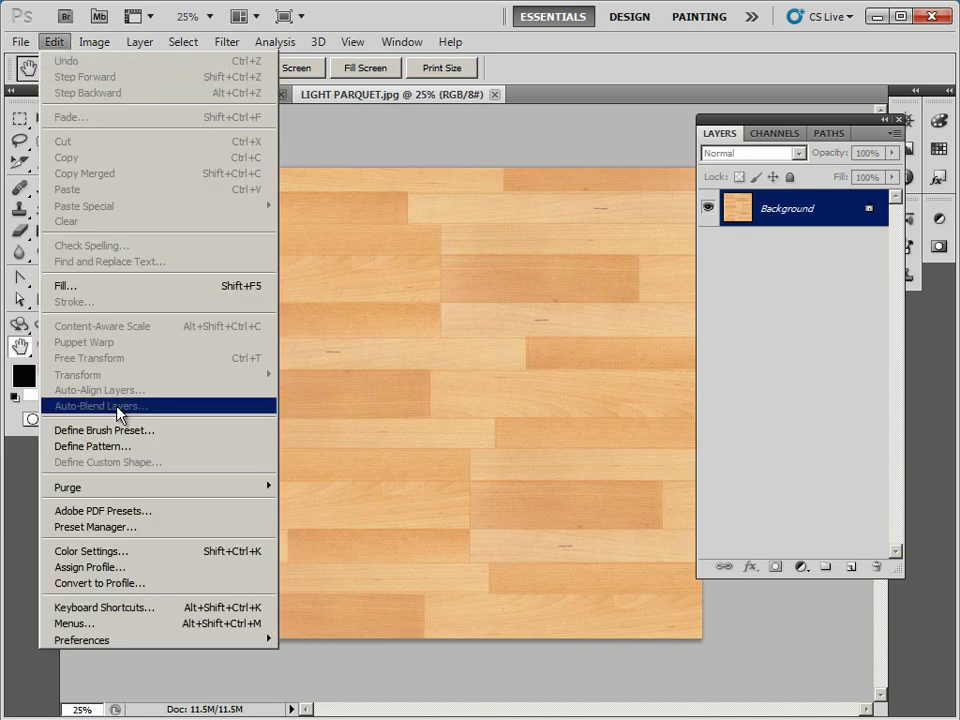
pyautogui.click(124, 447)
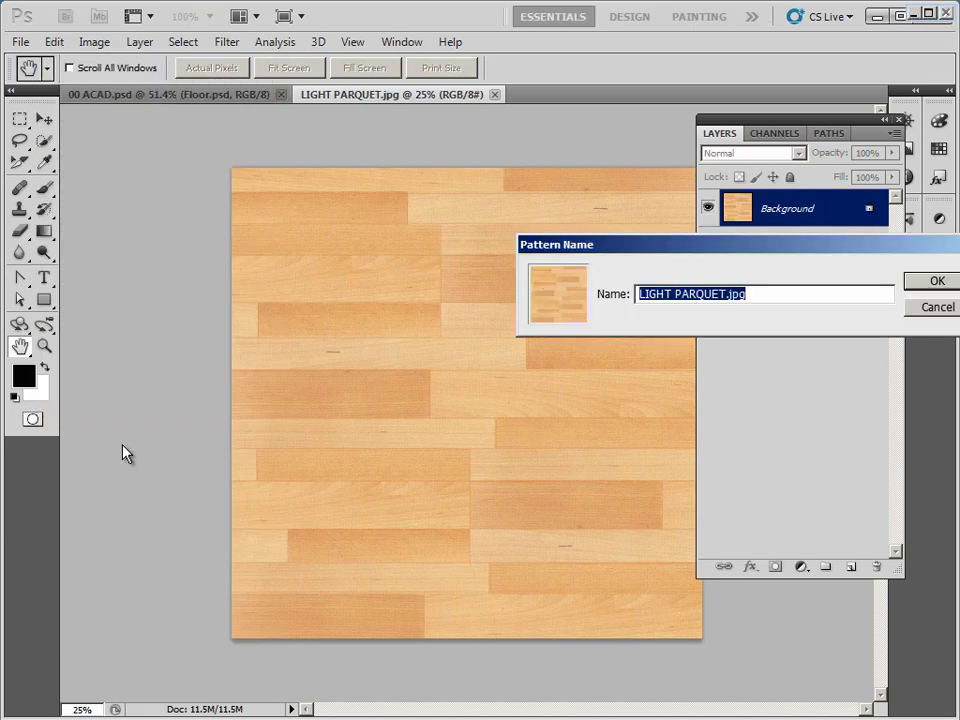
pyautogui.click(920, 284)
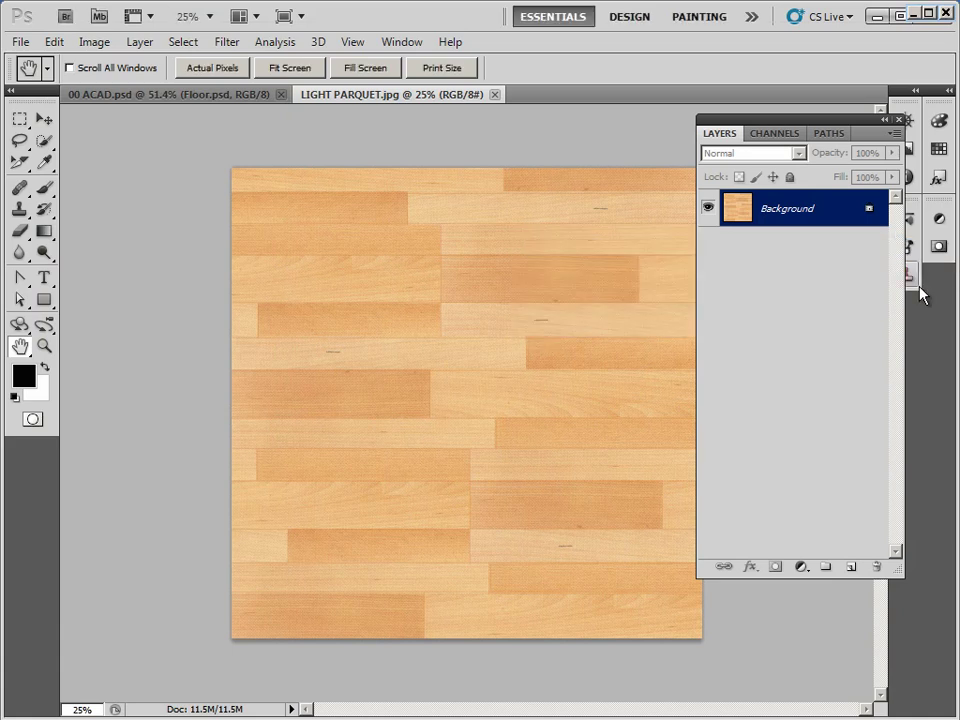
pyautogui.click(494, 94)
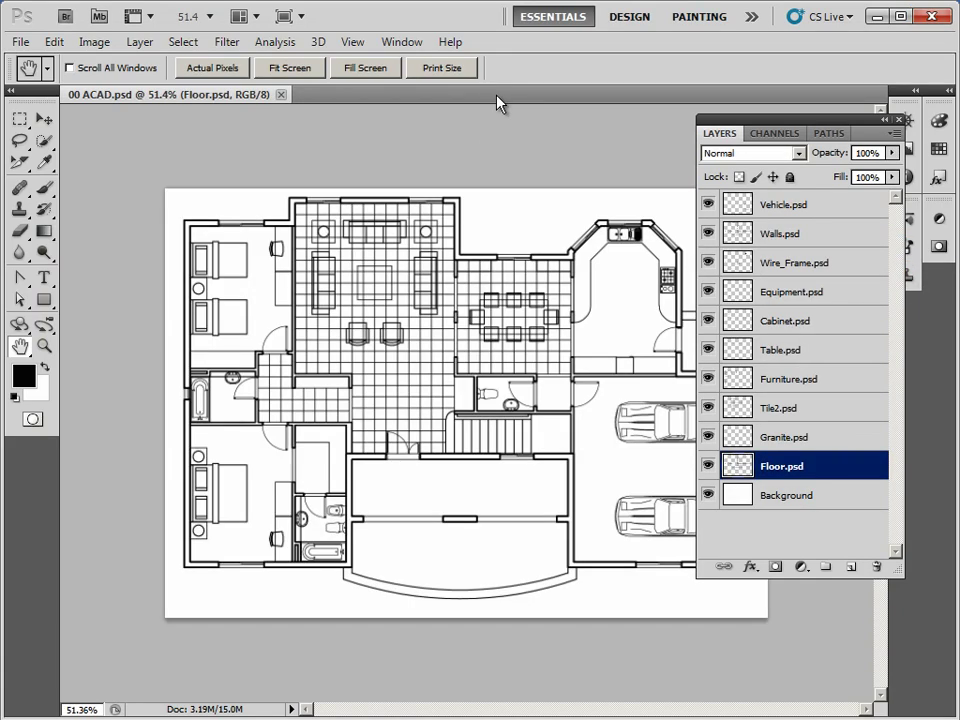
# Hide Vehicle.psd through Granite.psd, then Magic Wand the top-left and lower-left rooms
pyautogui.click(708, 204)
pyautogui.moveTo(708, 218); pyautogui.dragTo(711, 443)
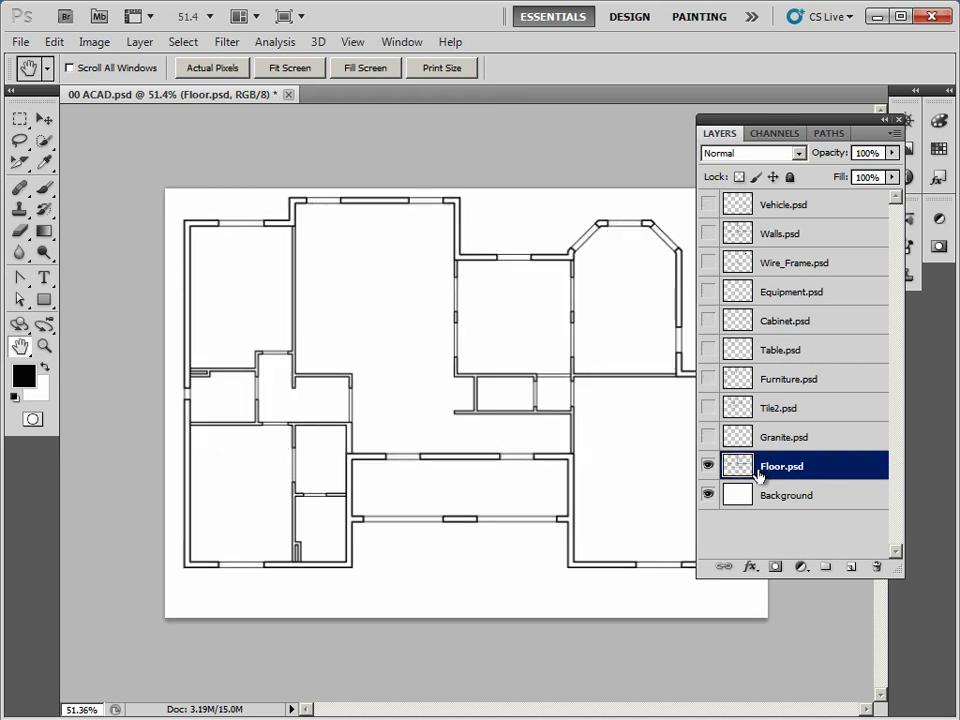
pyautogui.click(44, 140)
pyautogui.click(86, 160)
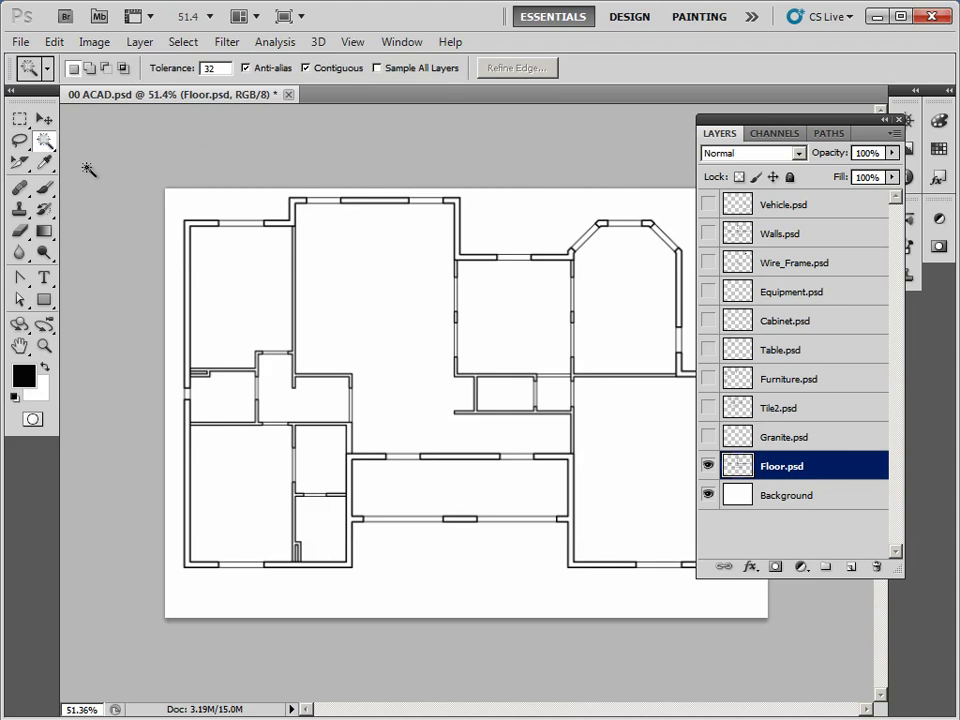
pyautogui.click(232, 314)
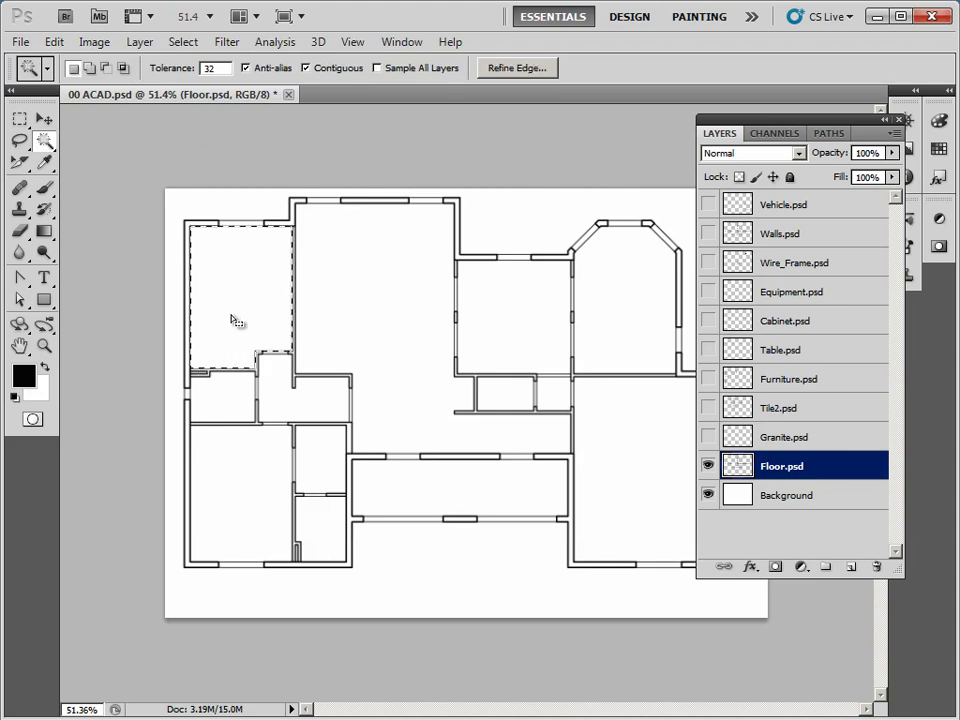
pyautogui.keyDown('shift'); pyautogui.click(261, 492); pyautogui.keyUp('shift')
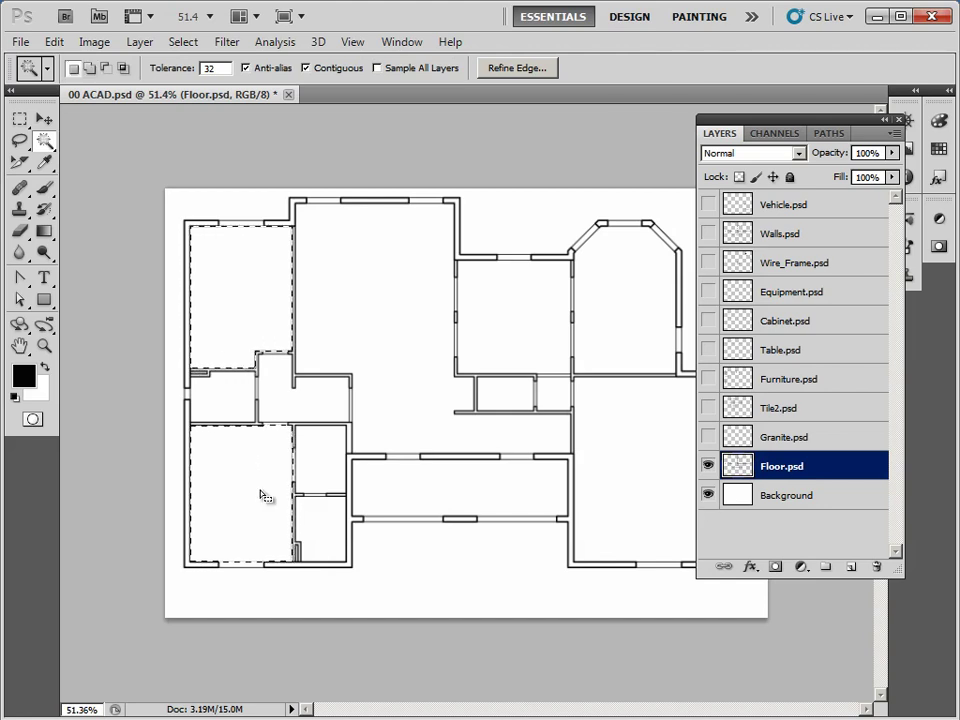
# Add a Pattern Fill layer using the light parquet pattern at reduced scale
pyautogui.click(801, 567)
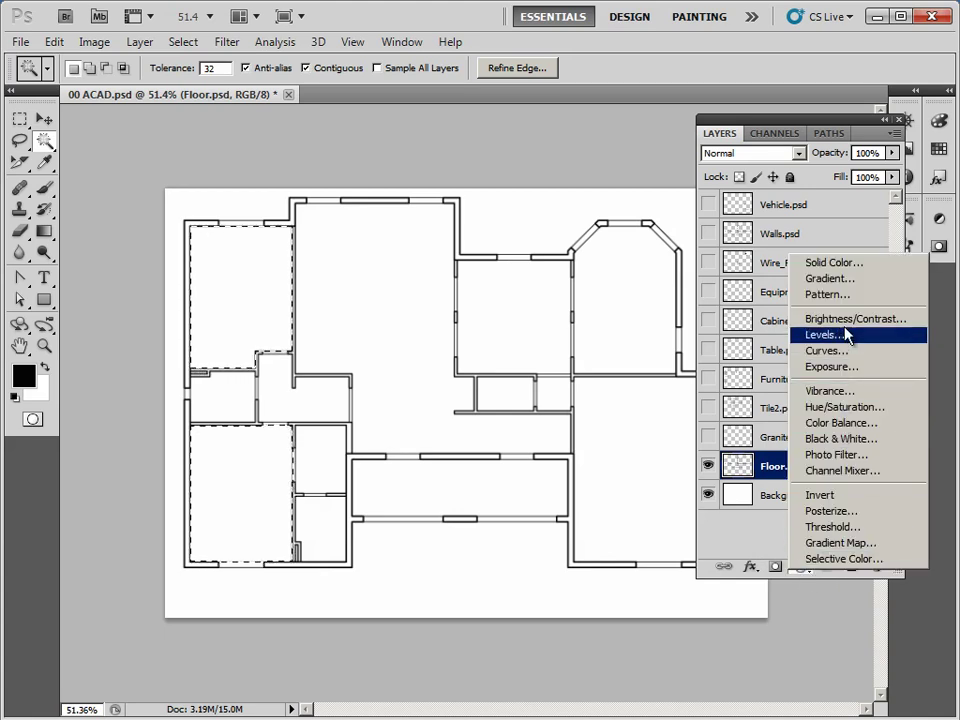
pyautogui.click(846, 295)
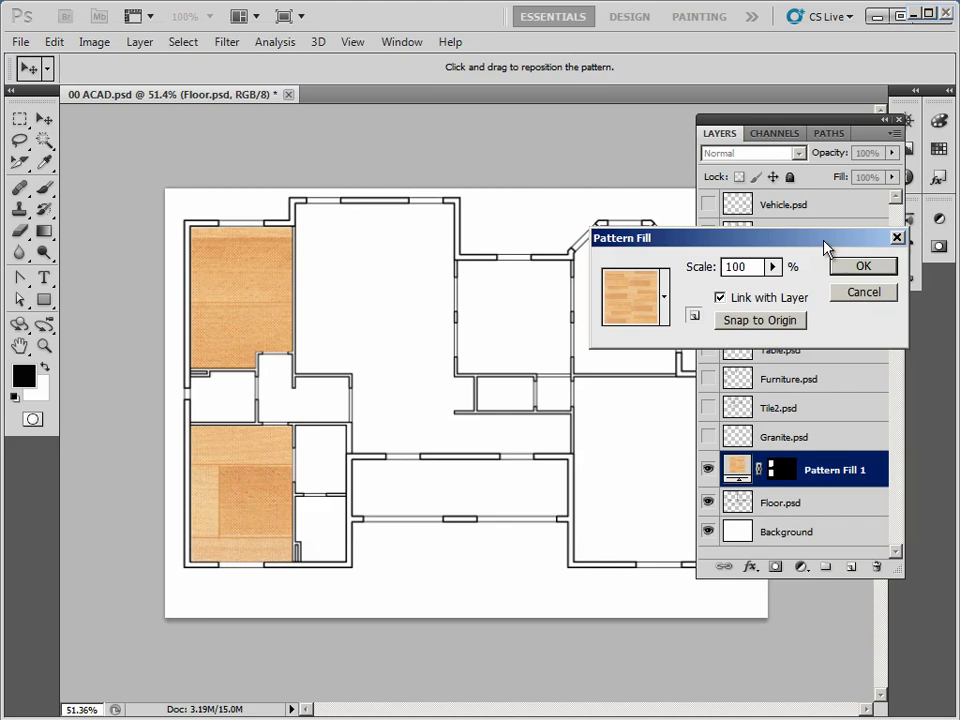
pyautogui.moveTo(825, 248); pyautogui.dragTo(472, 263)
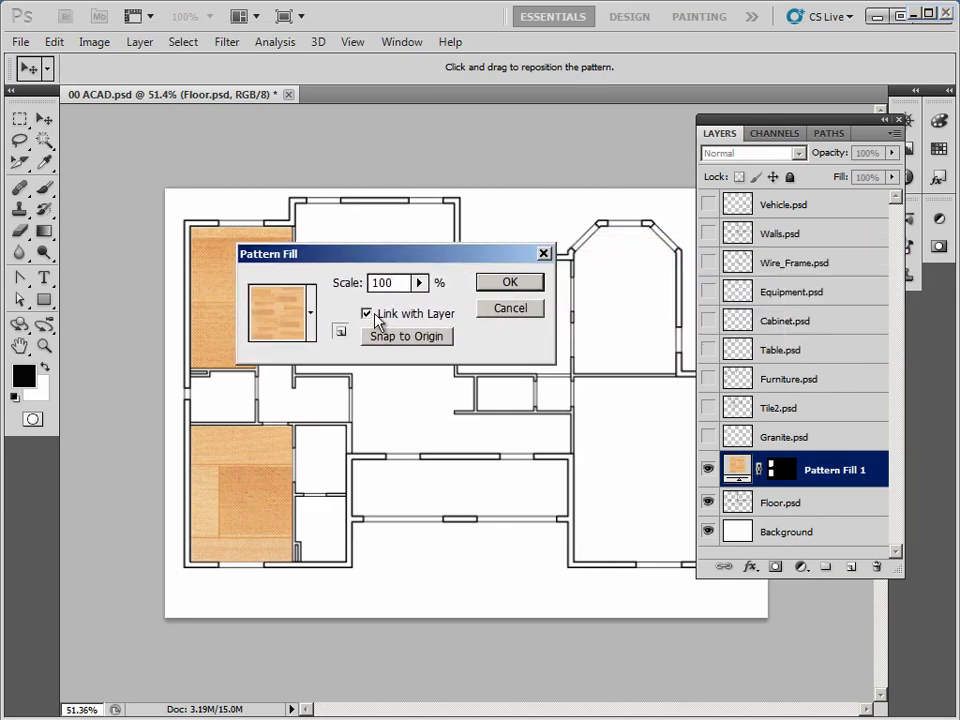
pyautogui.click(311, 317)
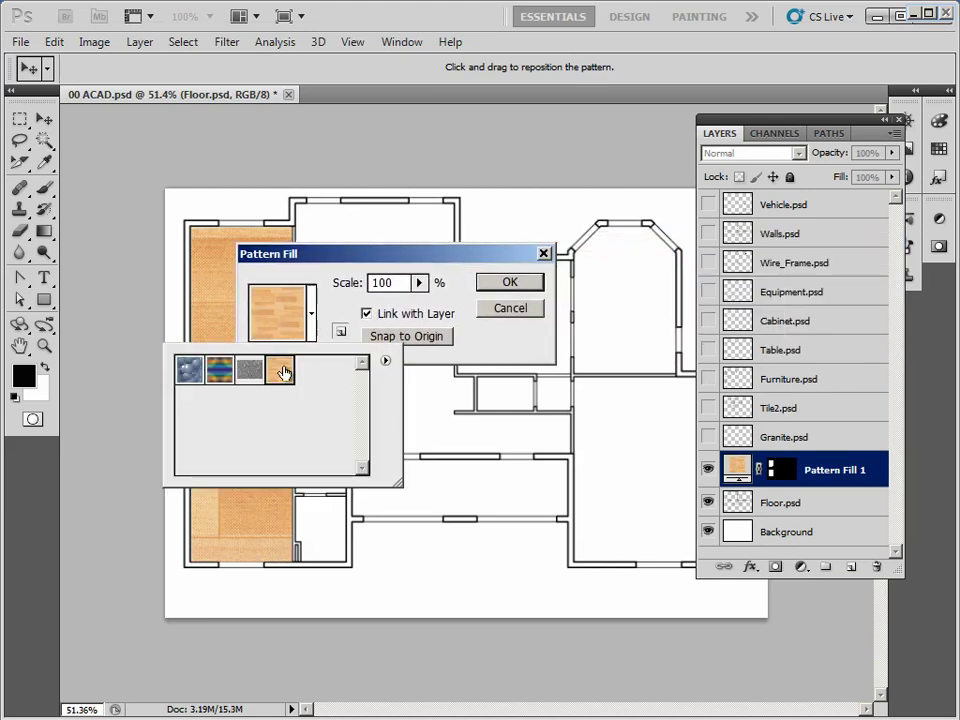
pyautogui.click(400, 259)
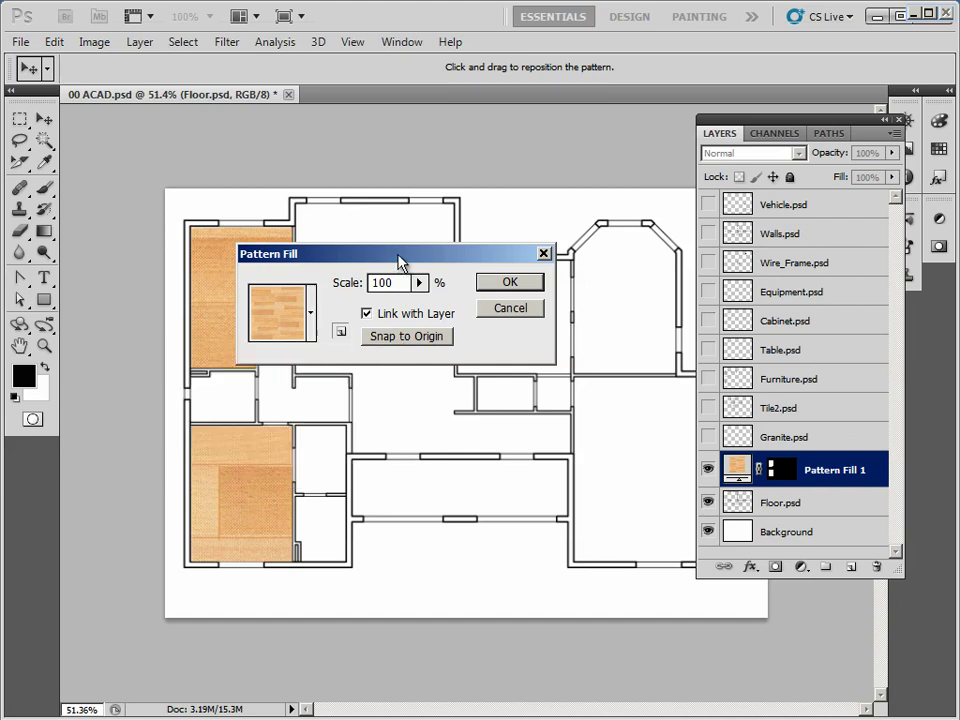
pyautogui.moveTo(400, 259); pyautogui.dragTo(537, 197)
pyautogui.click(559, 215)
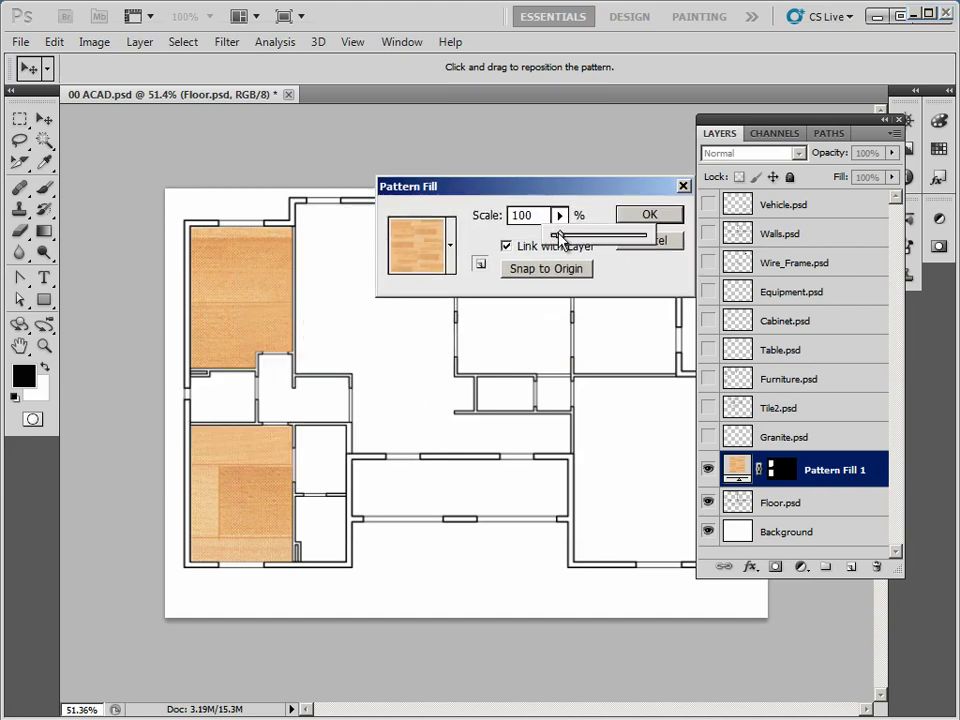
pyautogui.moveTo(560, 238); pyautogui.dragTo(555, 244)
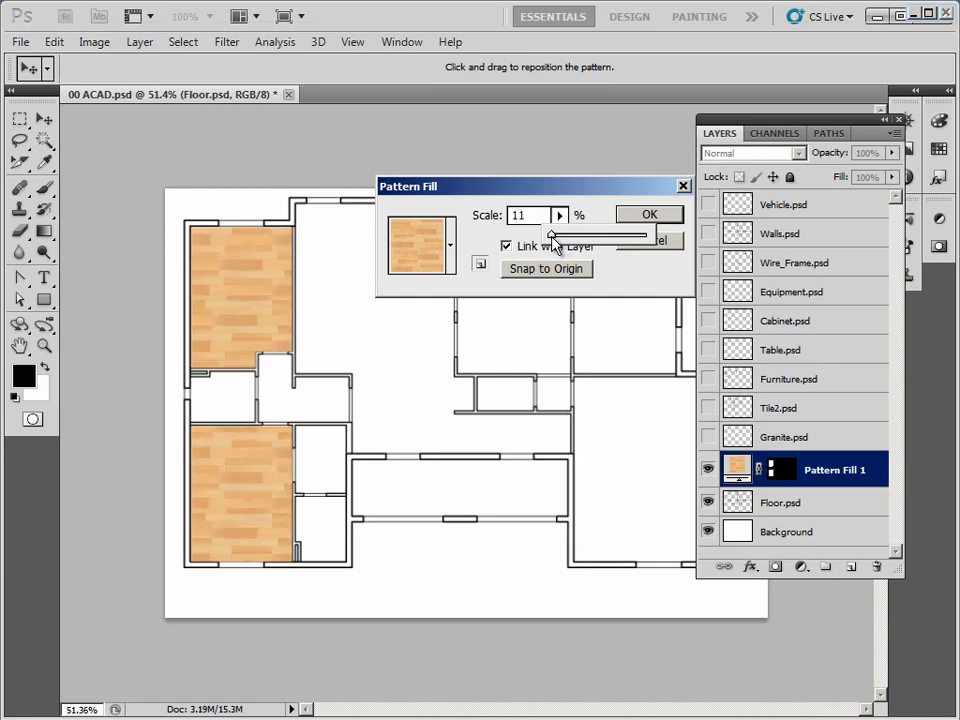
pyautogui.click(628, 225)
pyautogui.press('w')
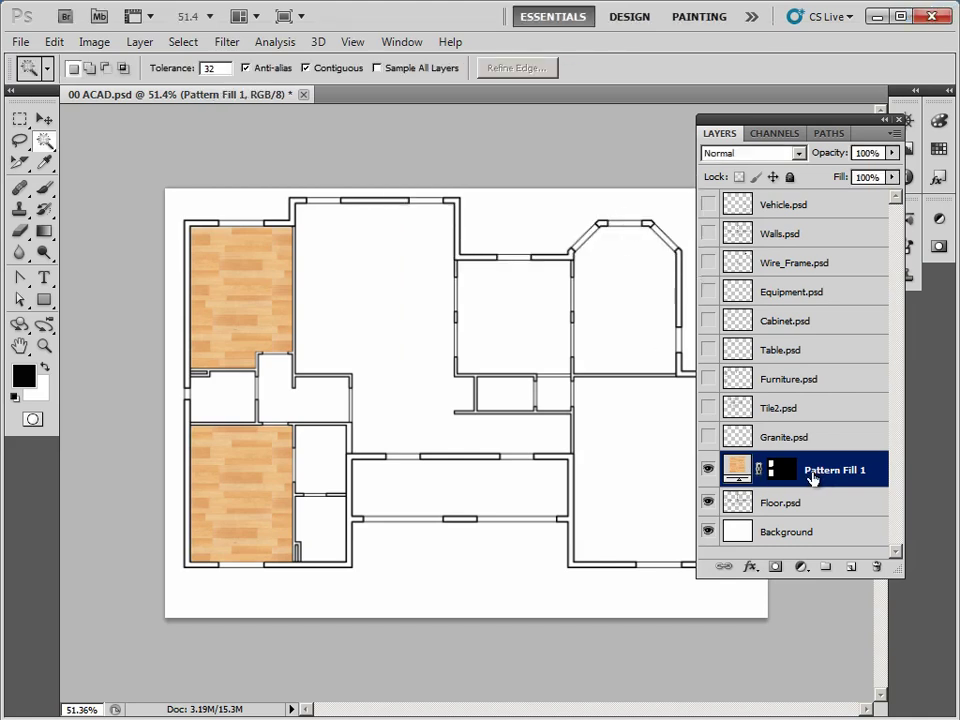
# Check the parquet fill, then change its pattern scale to 12%
pyautogui.click(709, 471)
pyautogui.click(709, 471)
pyautogui.doubleClick(740, 473)
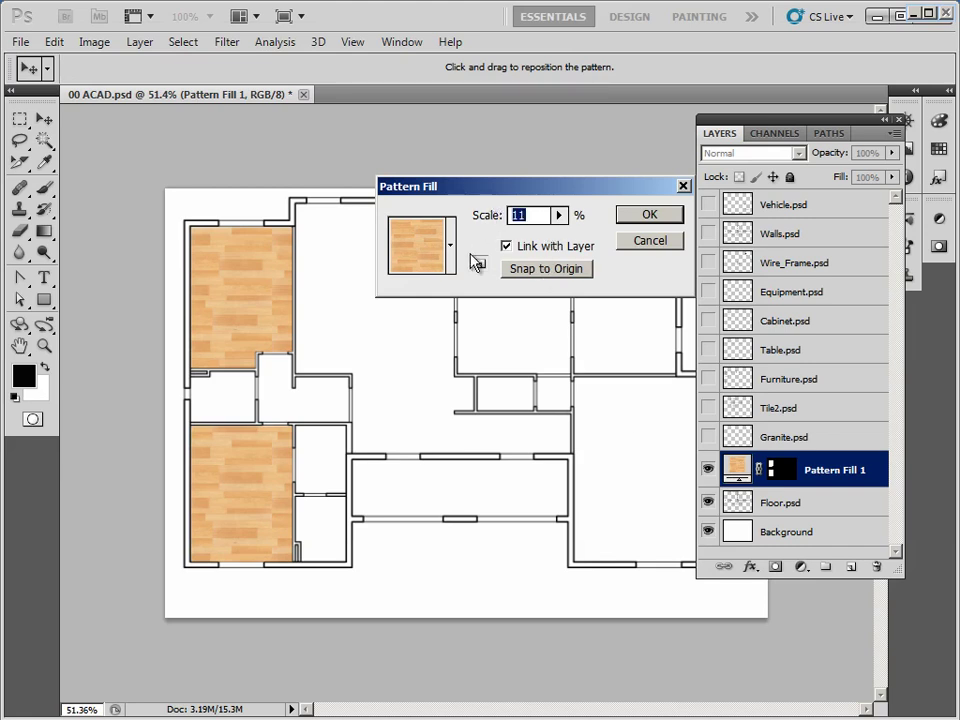
pyautogui.write('12')
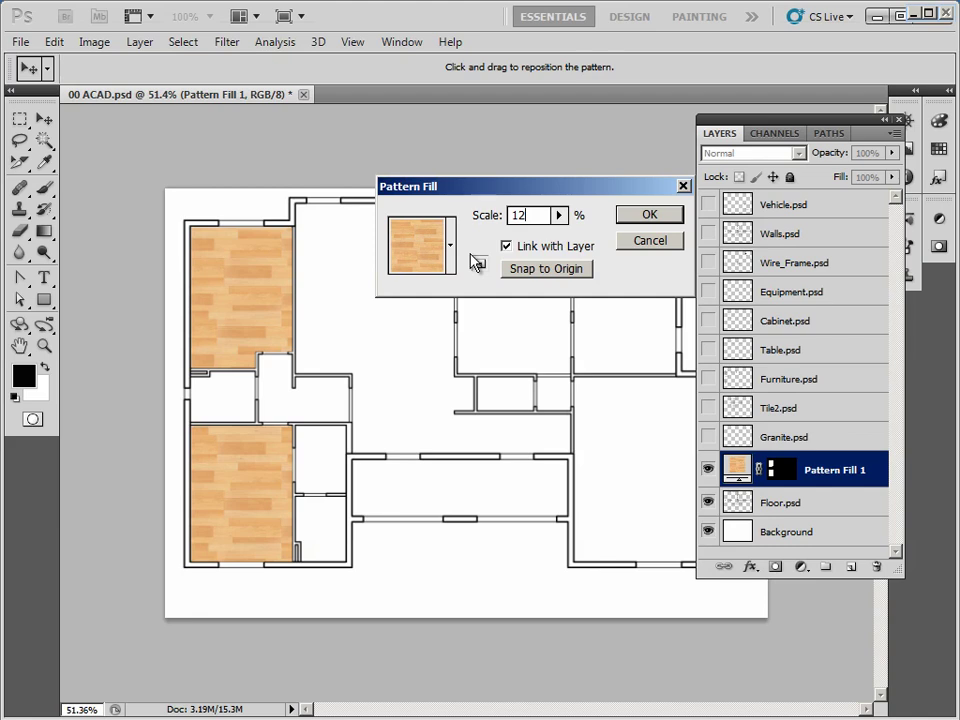
pyautogui.click(647, 216)
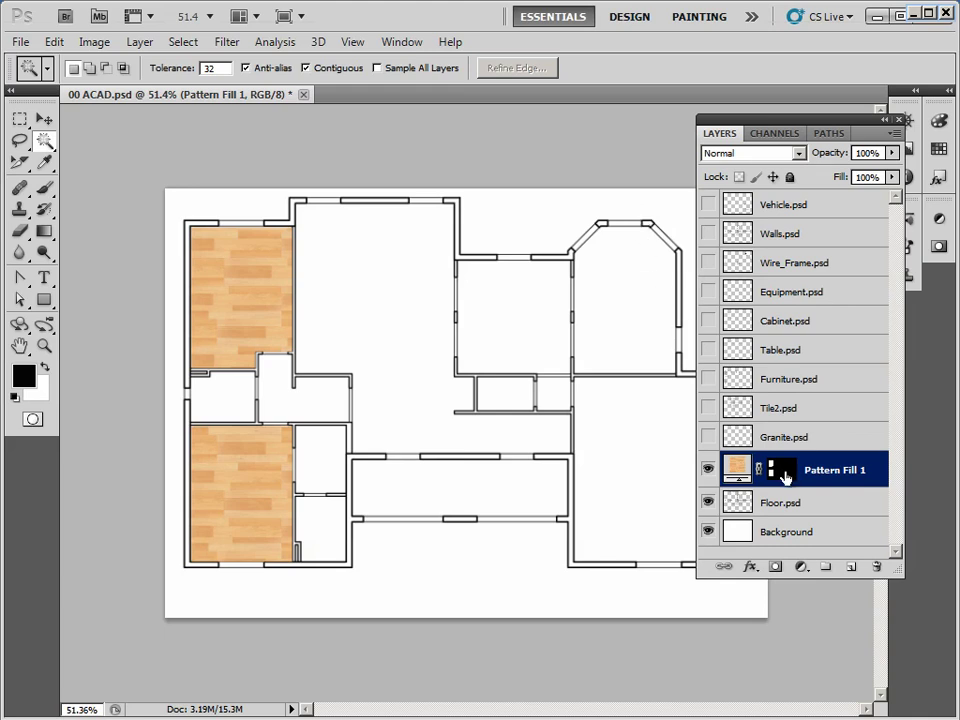
# On Floor.psd, select the two small rooms beside the lower bedroom
pyautogui.click(803, 506)
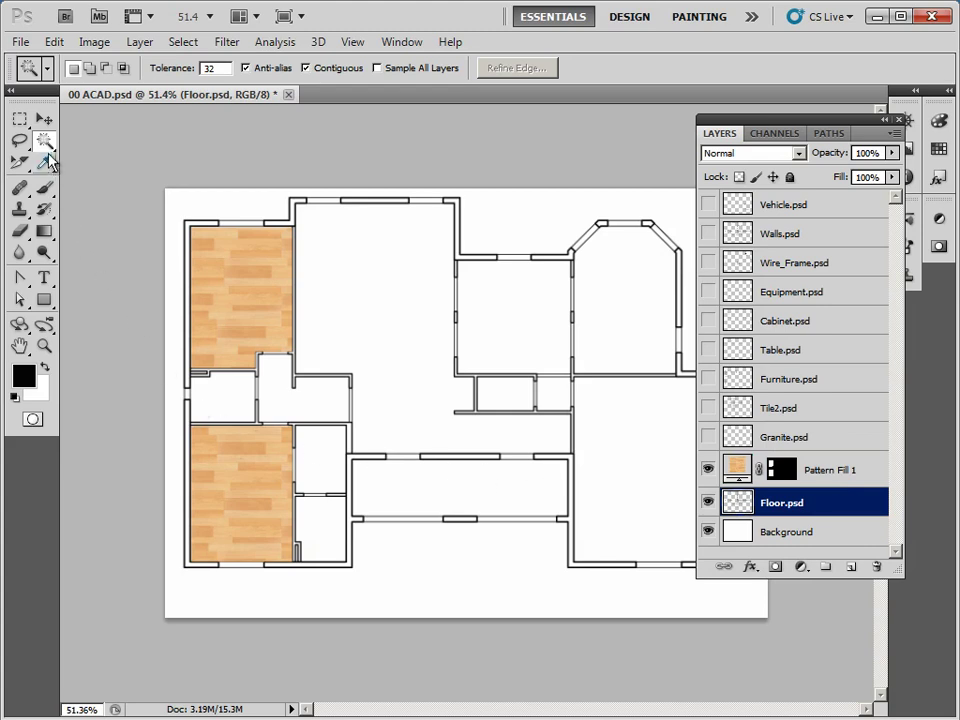
pyautogui.click(326, 471)
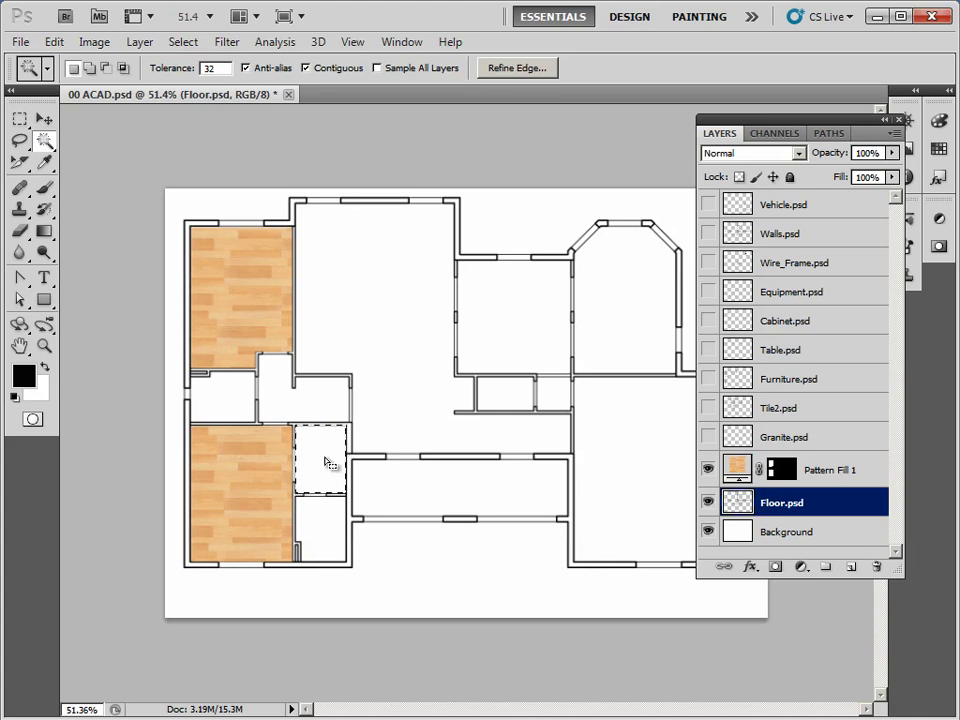
pyautogui.keyDown('shift'); pyautogui.click(315, 408); pyautogui.keyUp('shift')
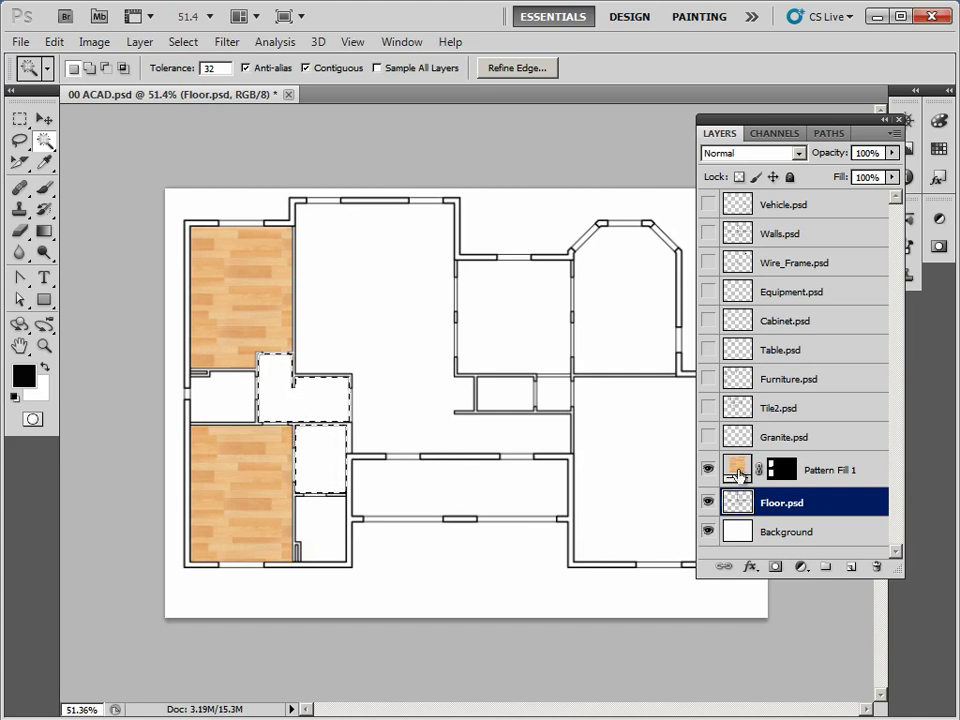
# Fill the Pattern Fill 1 mask with White to show parquet in those rooms
pyautogui.click(779, 476)
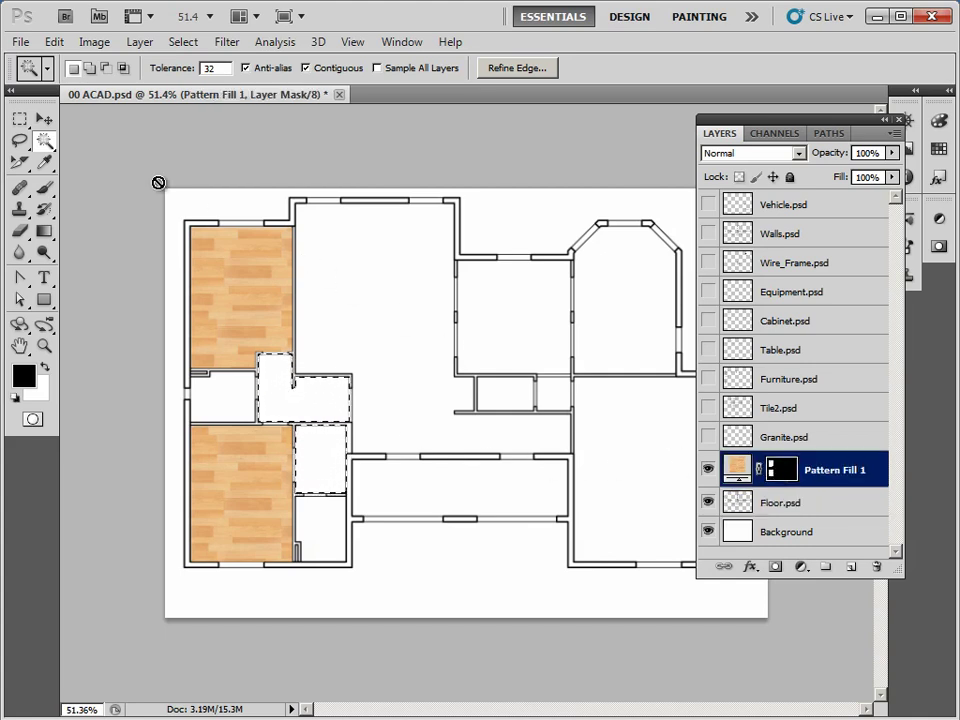
pyautogui.click(54, 41)
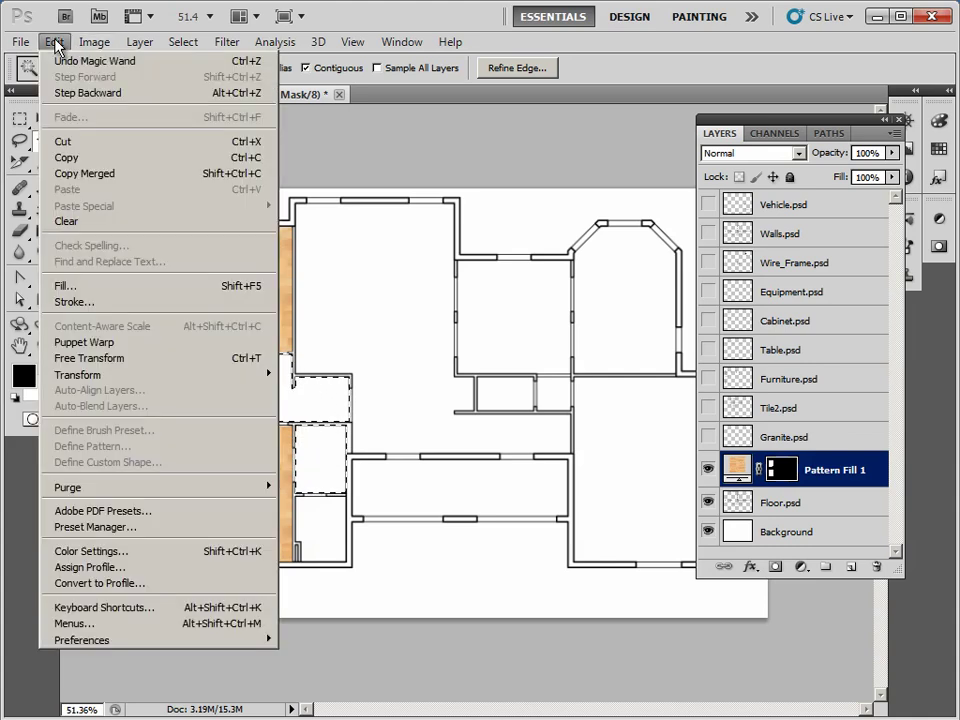
pyautogui.click(86, 285)
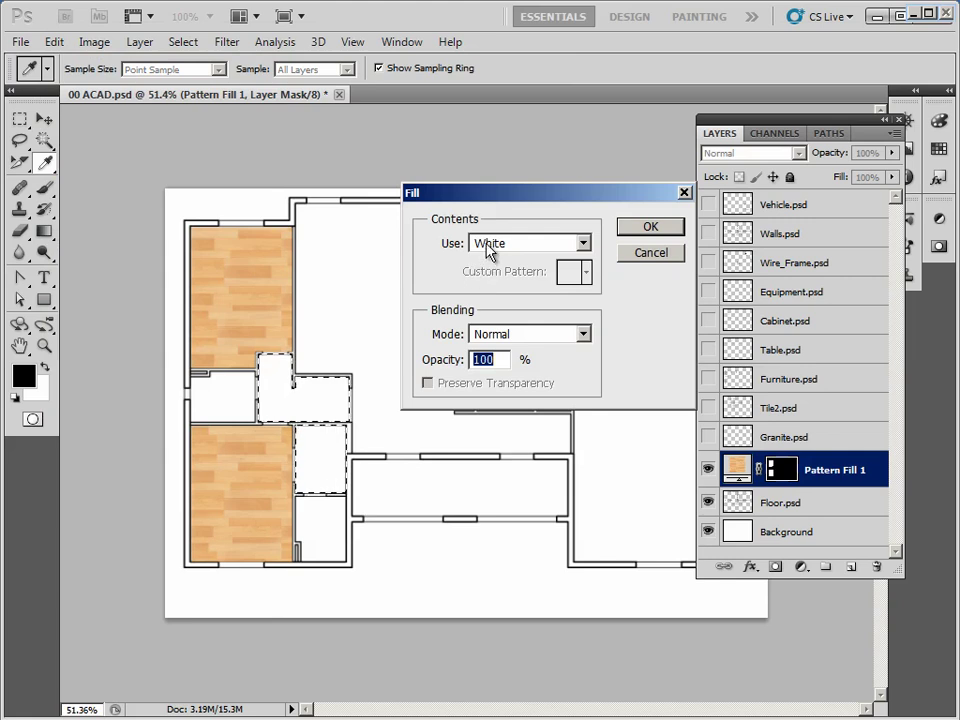
pyautogui.click(489, 245)
pyautogui.click(522, 410)
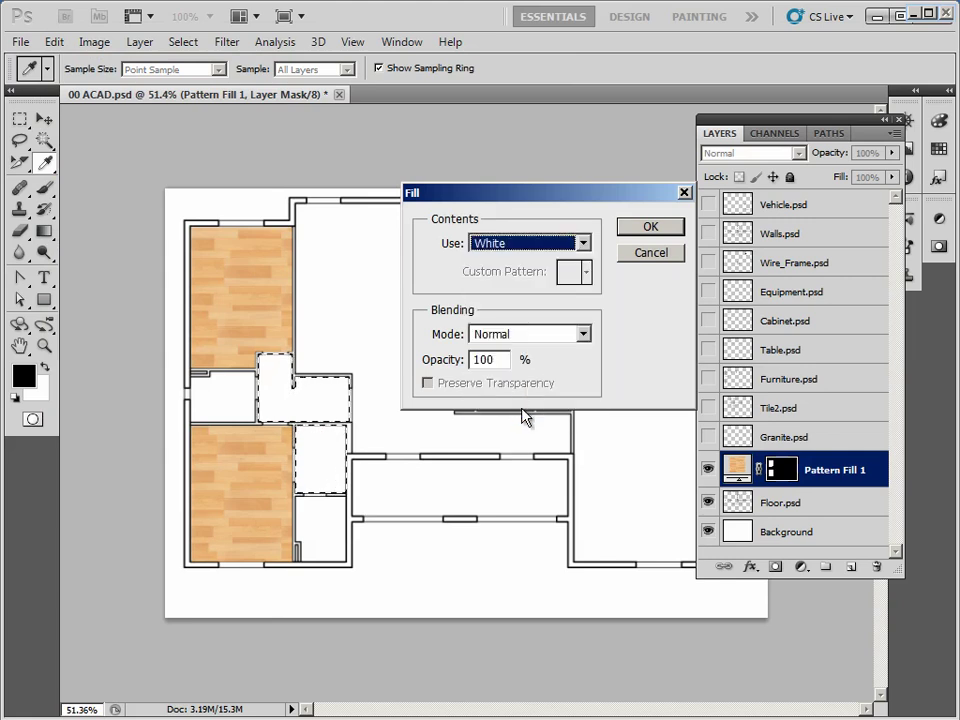
pyautogui.click(648, 226)
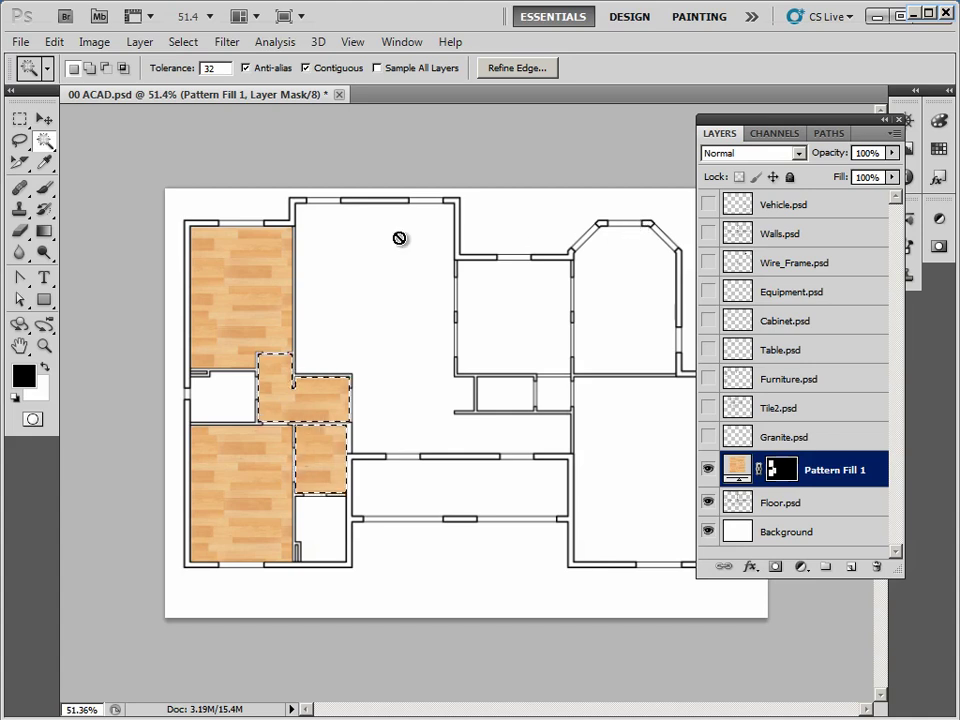
# Deselect, then Magic Wand the large central room on Floor.psd
pyautogui.click(183, 42)
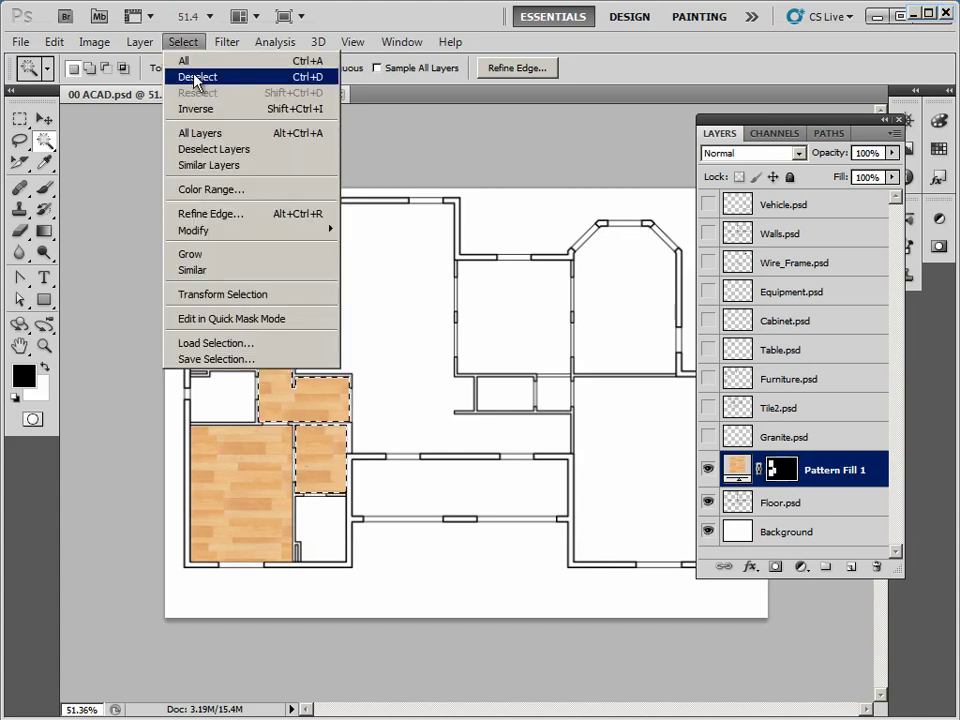
pyautogui.click(195, 78)
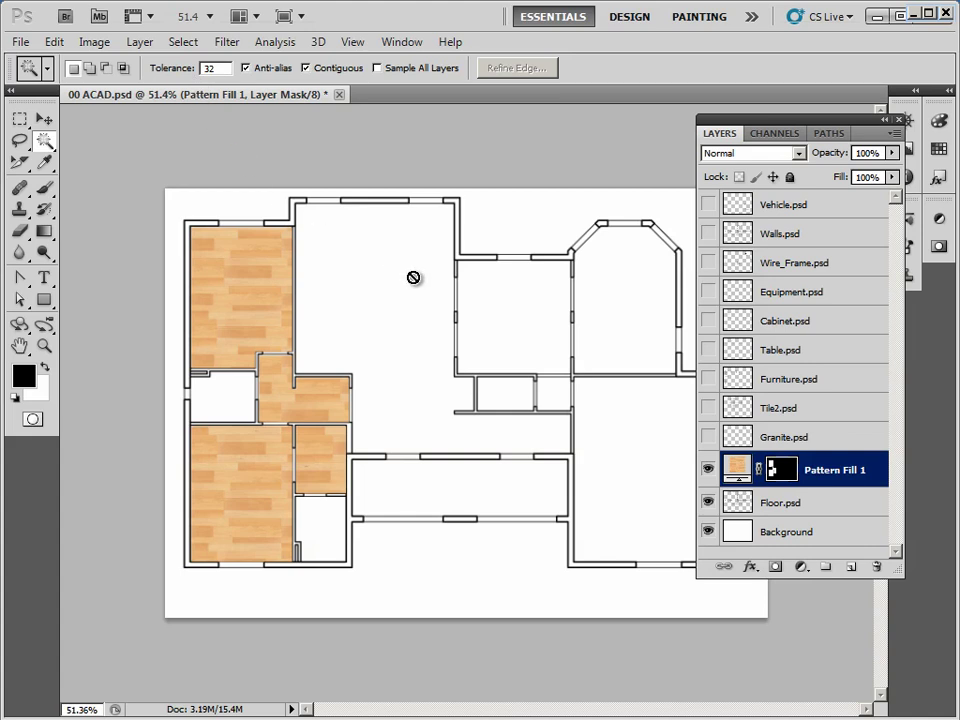
pyautogui.click(797, 512)
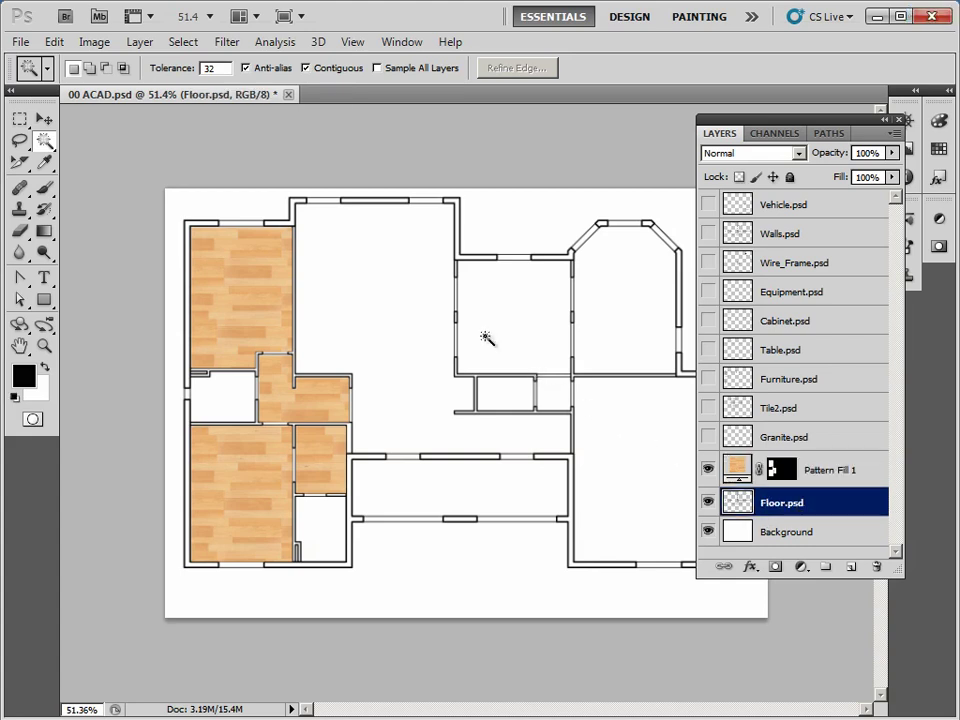
pyautogui.click(418, 302)
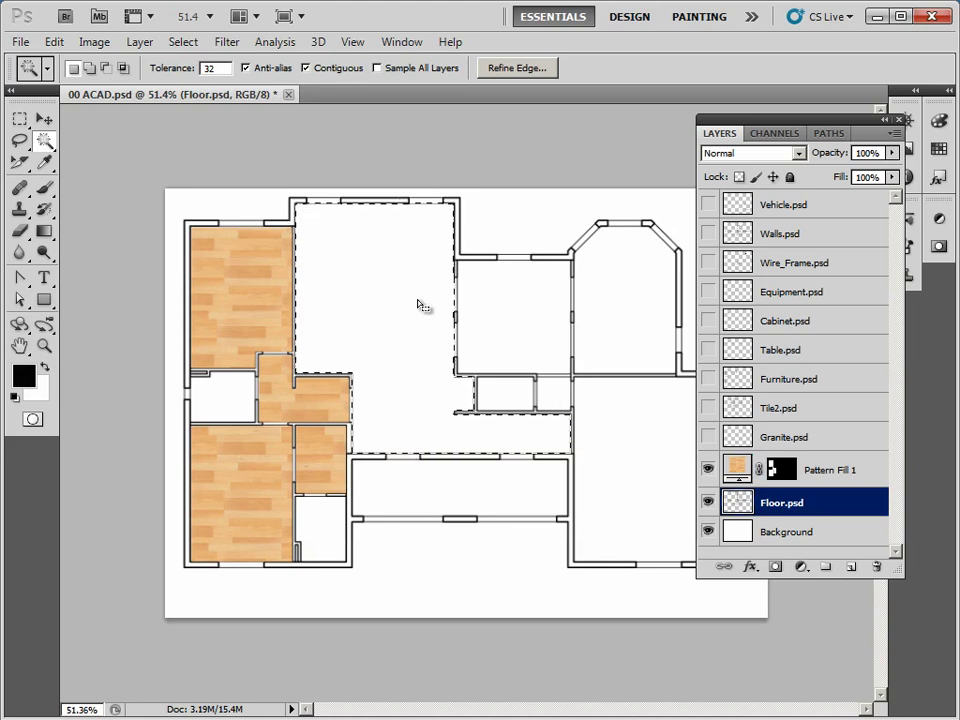
# Add the adjoining room to the selection and open MARBLE.jpg
pyautogui.keyDown('shift'); pyautogui.click(513, 311); pyautogui.keyUp('shift')
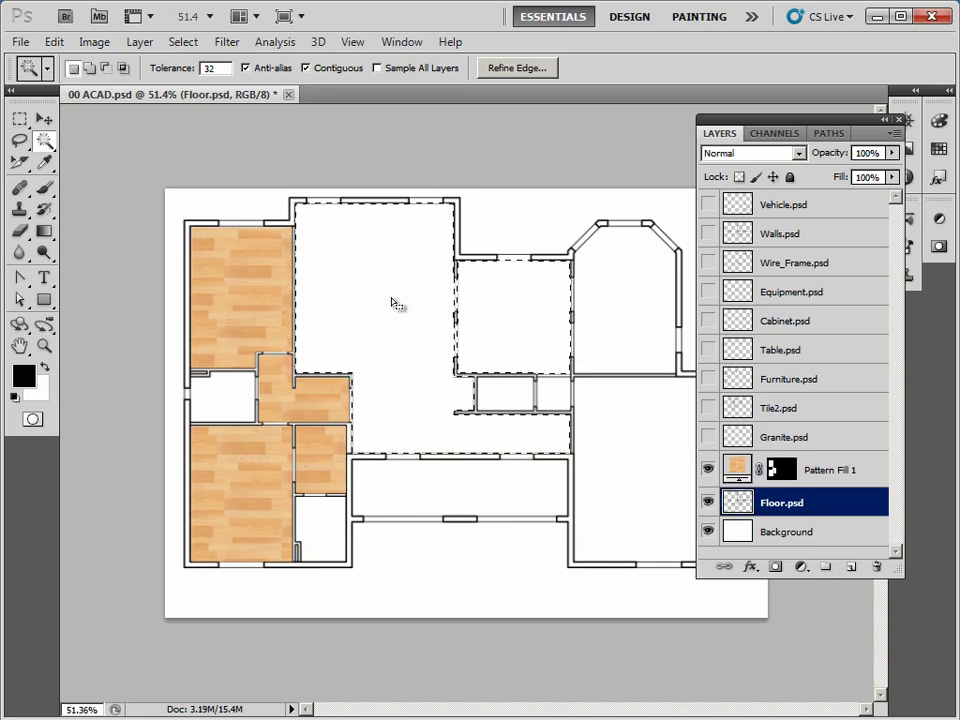
pyautogui.click(29, 44)
pyautogui.moveTo(52, 157)
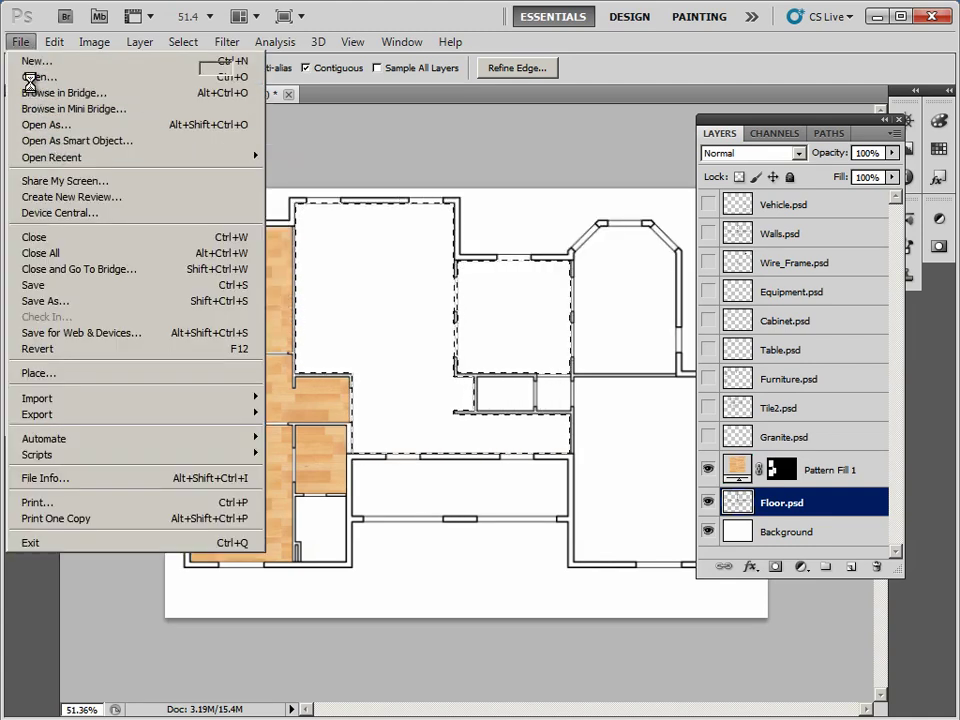
pyautogui.click(30, 78)
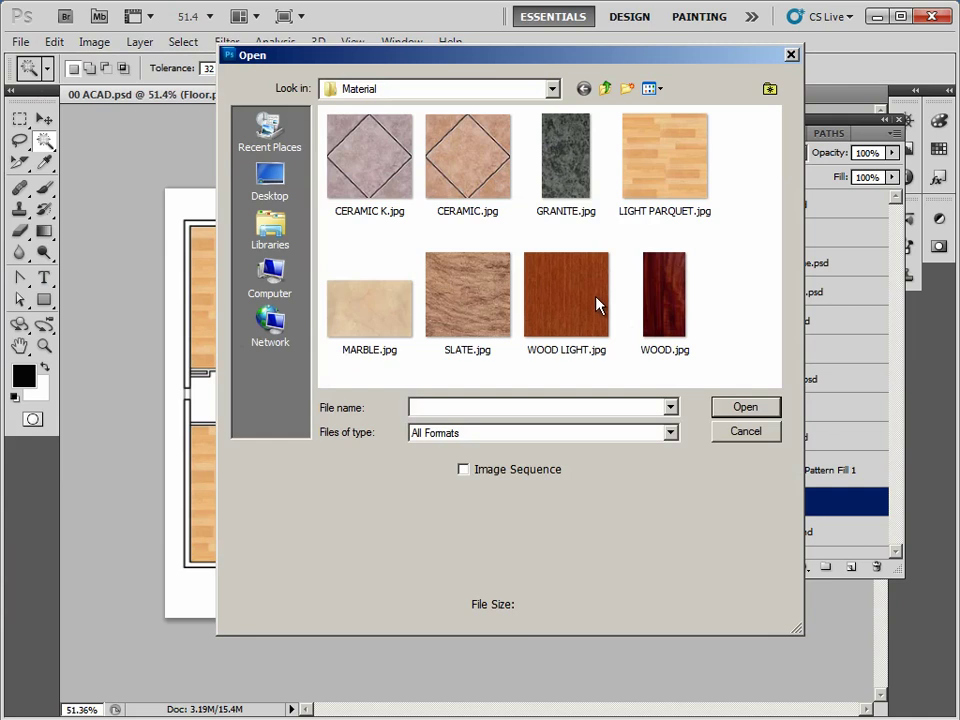
pyautogui.click(405, 322)
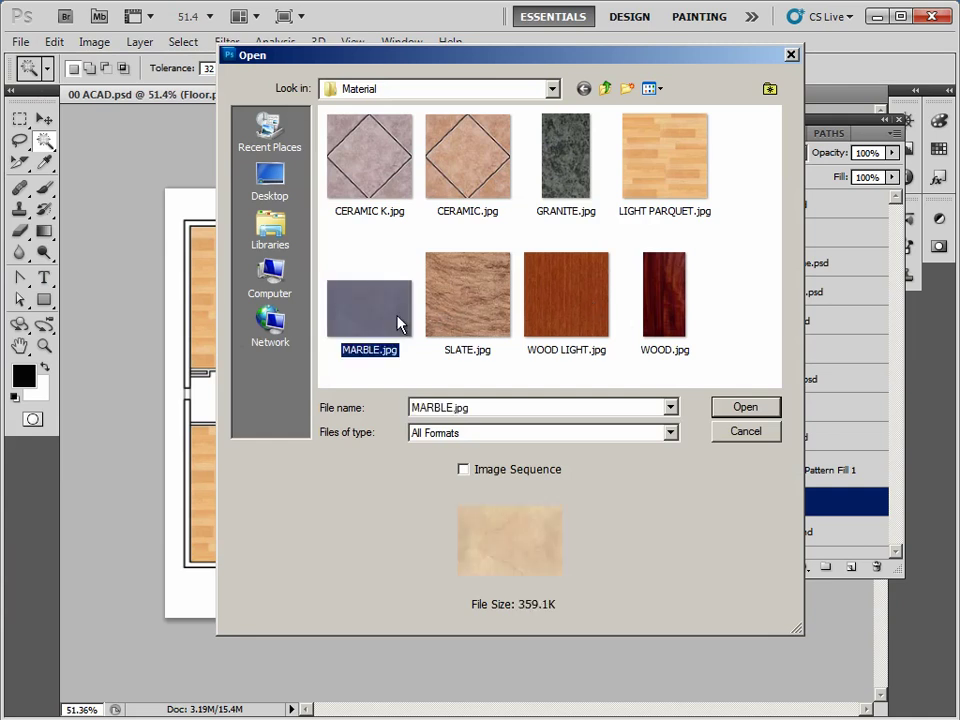
pyautogui.click(748, 408)
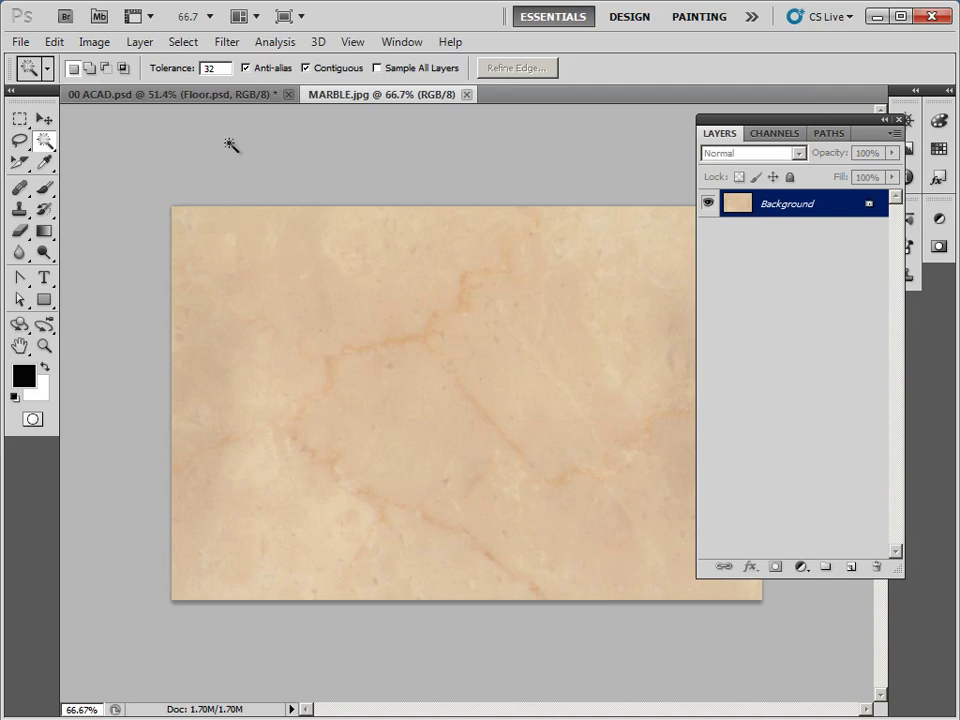
# Define the marble image as a pattern named MARBLE.jpg
pyautogui.click(53, 41)
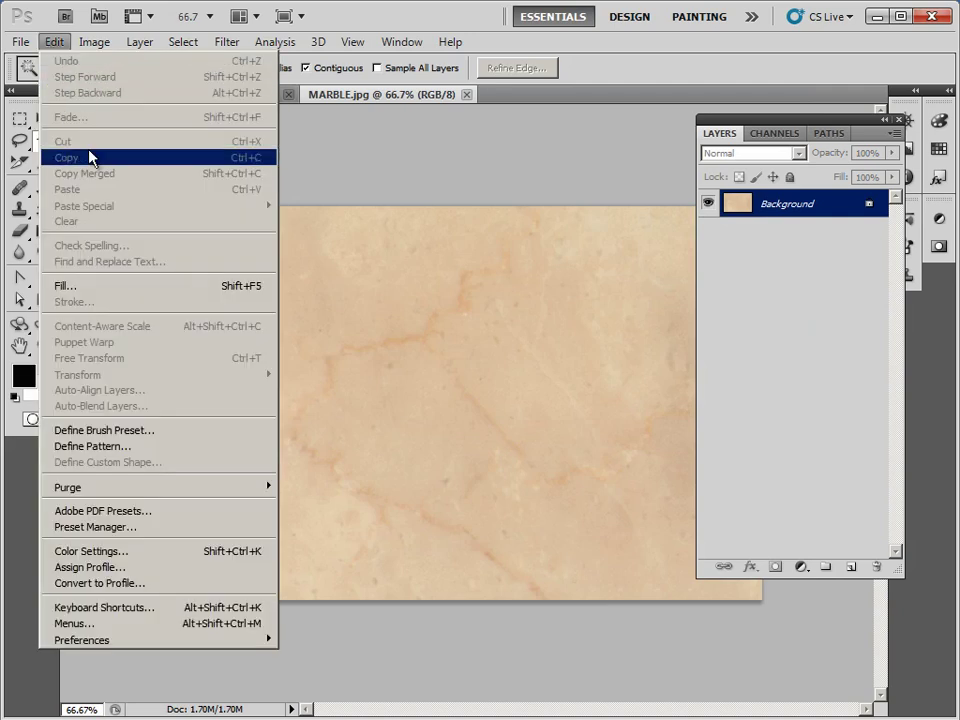
pyautogui.click(130, 447)
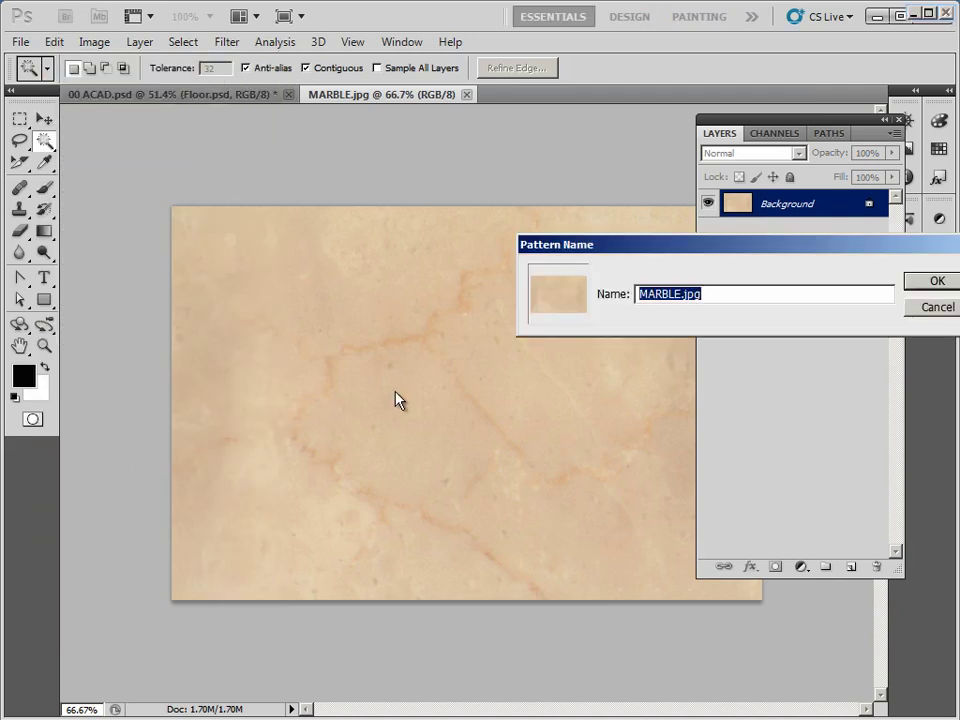
pyautogui.click(918, 284)
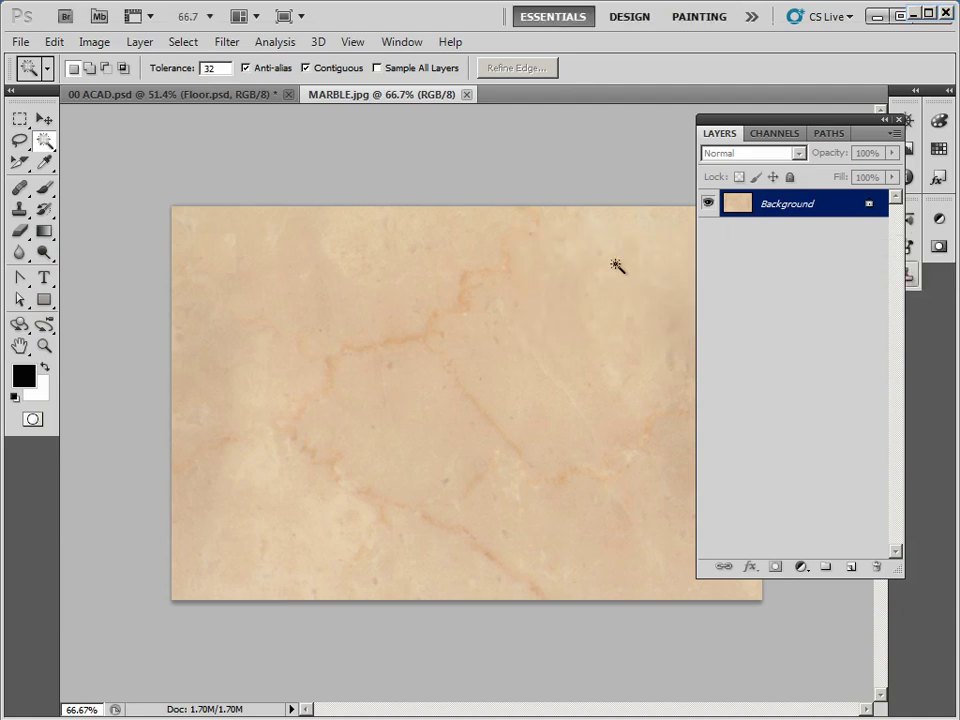
# Close MARBLE.jpg and add a marble Pattern Fill layer at 88% scale
pyautogui.click(466, 95)
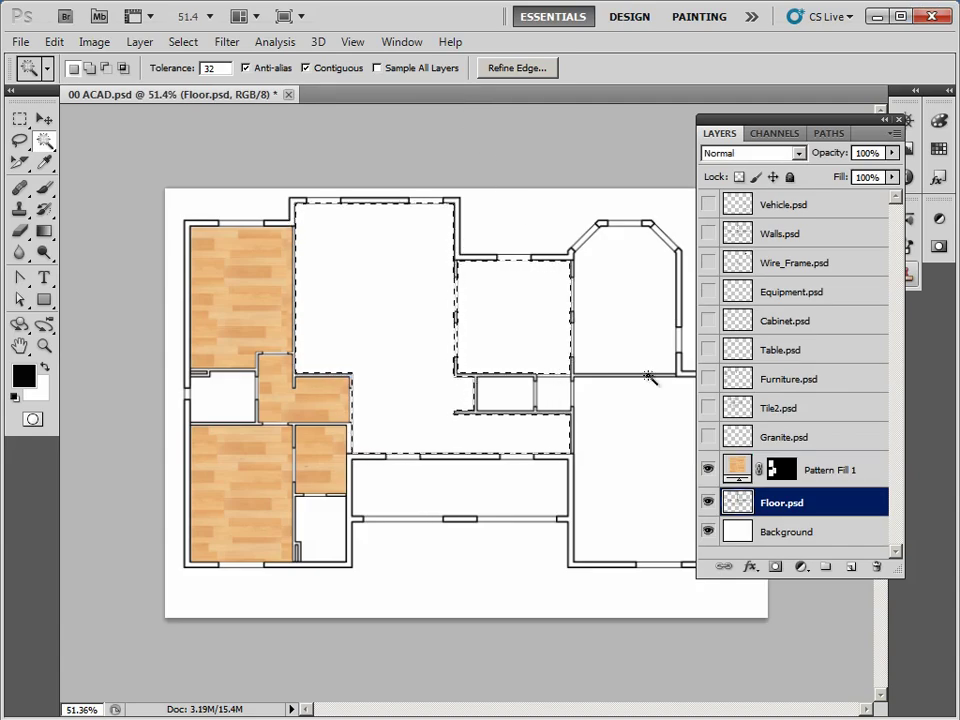
pyautogui.click(801, 567)
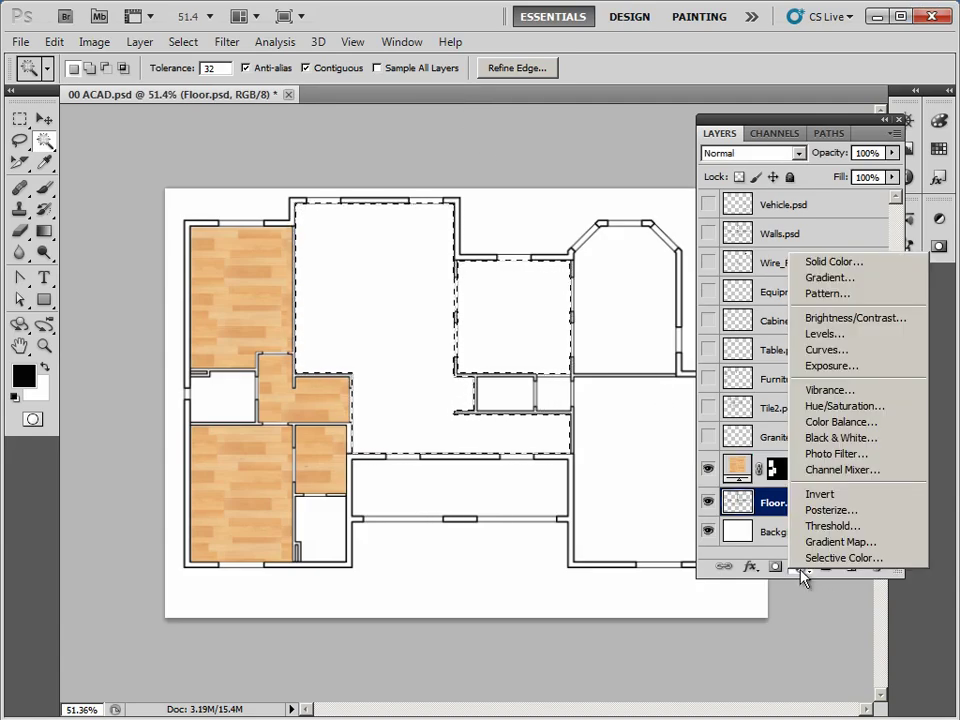
pyautogui.click(826, 293)
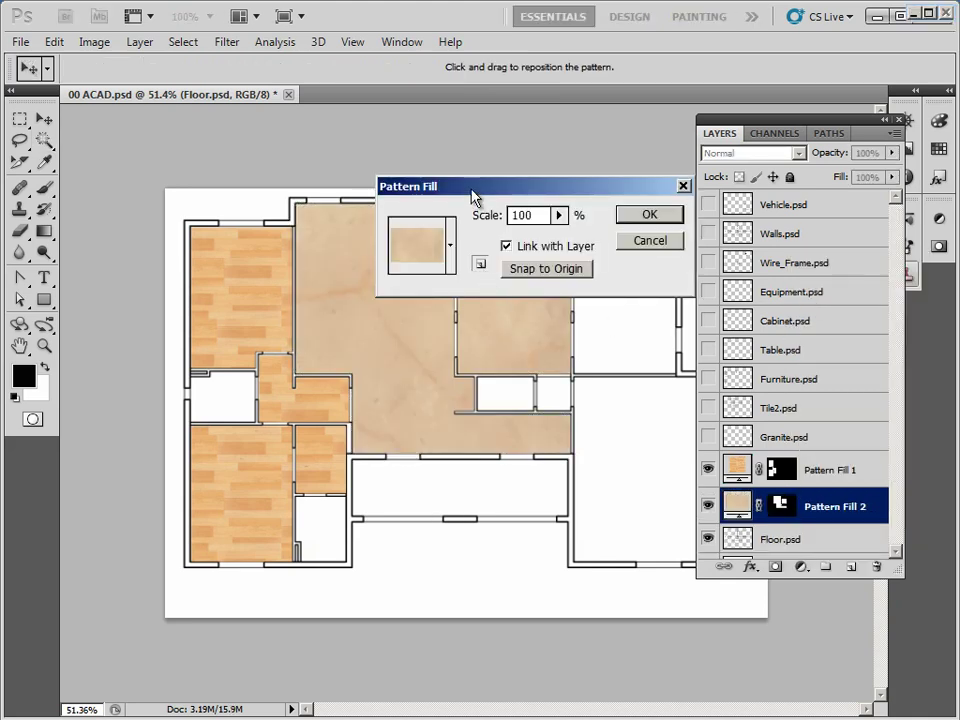
pyautogui.moveTo(473, 192); pyautogui.dragTo(374, 118)
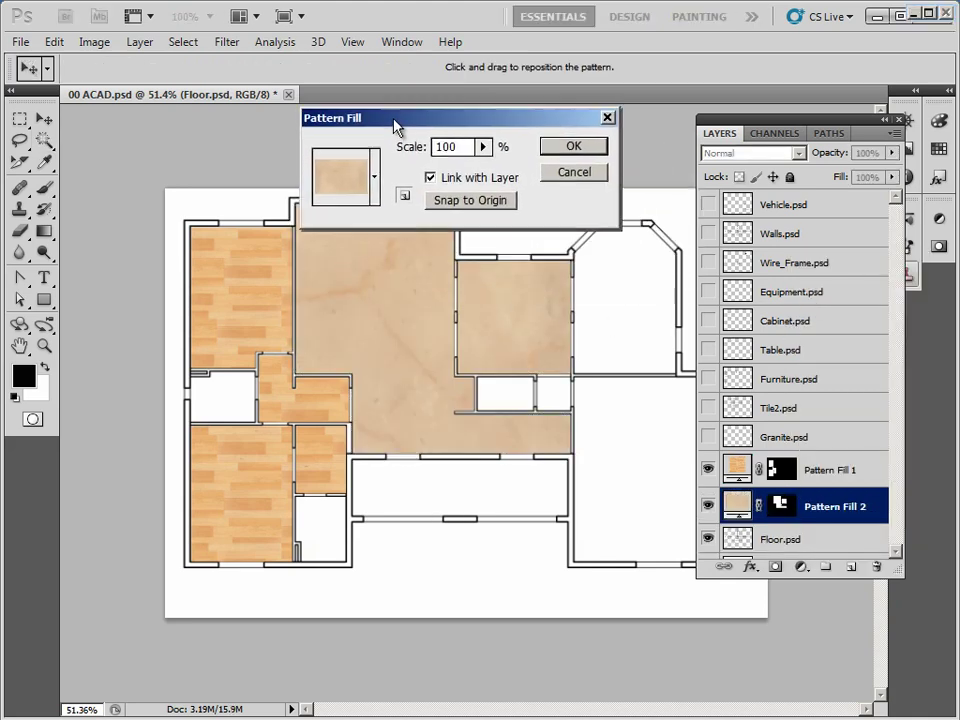
pyautogui.click(461, 133)
pyautogui.moveTo(461, 153); pyautogui.dragTo(462, 152)
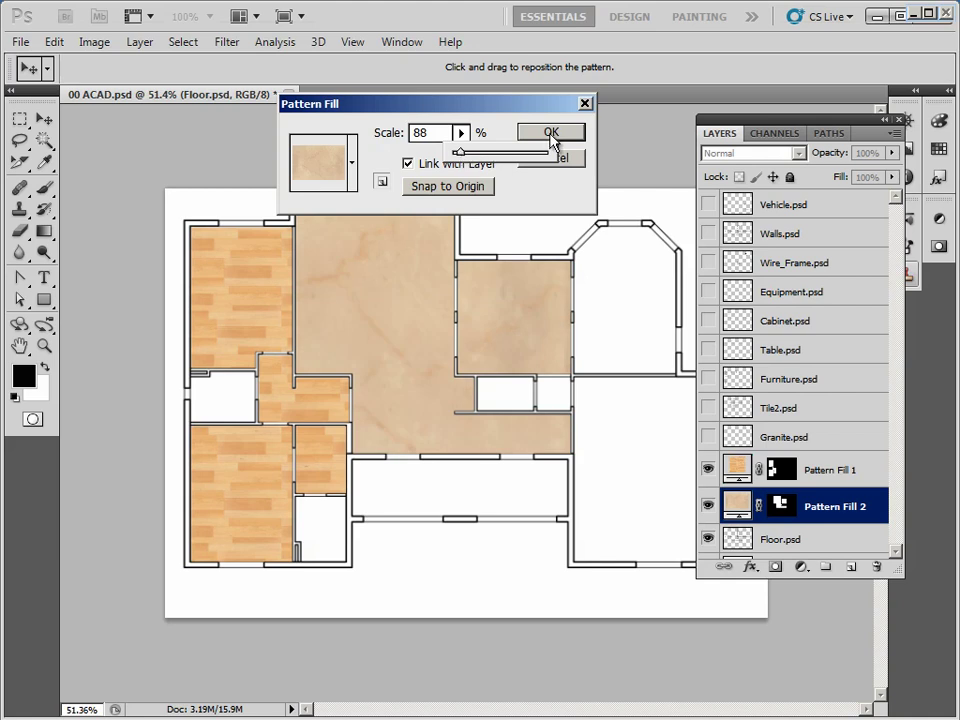
pyautogui.click(550, 133)
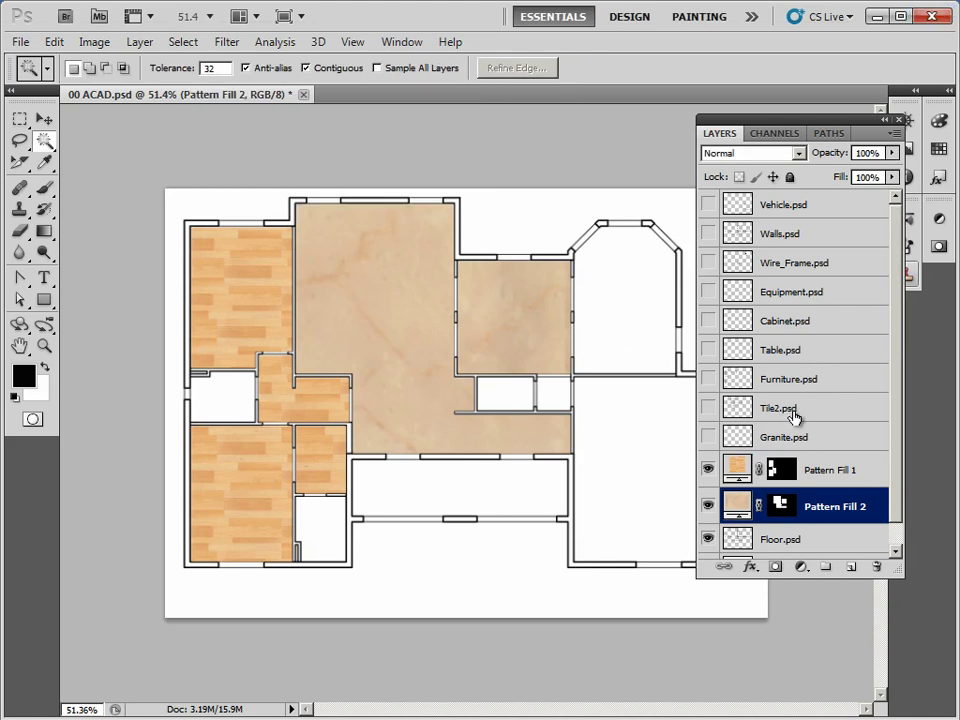
# Show and select the Tile2.psd layer and set the Eraser to Block mode
pyautogui.click(800, 410)
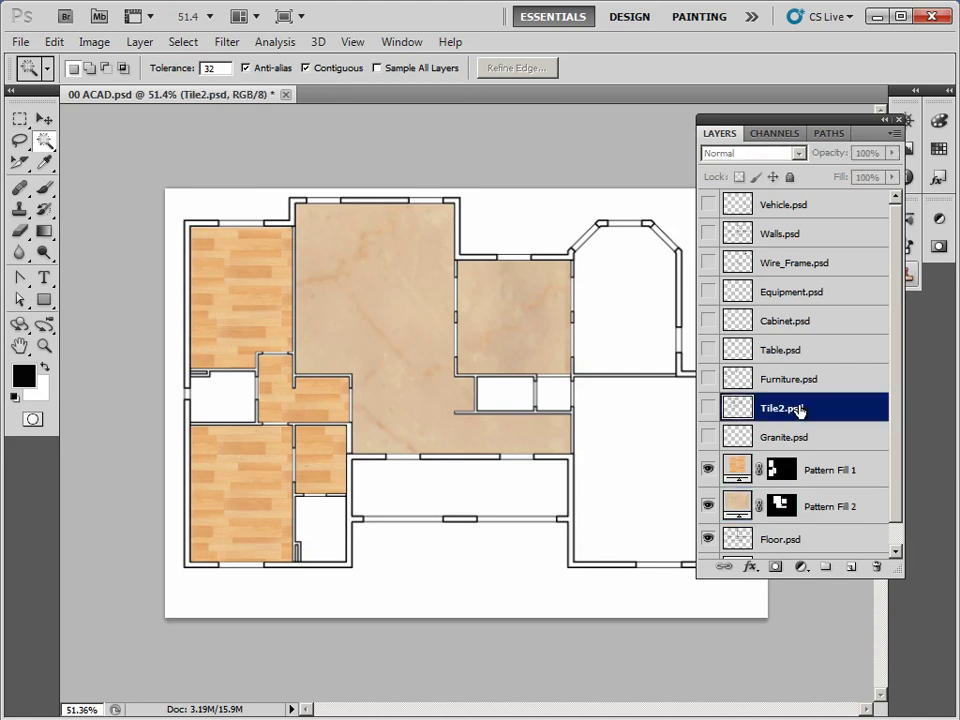
pyautogui.click(708, 408)
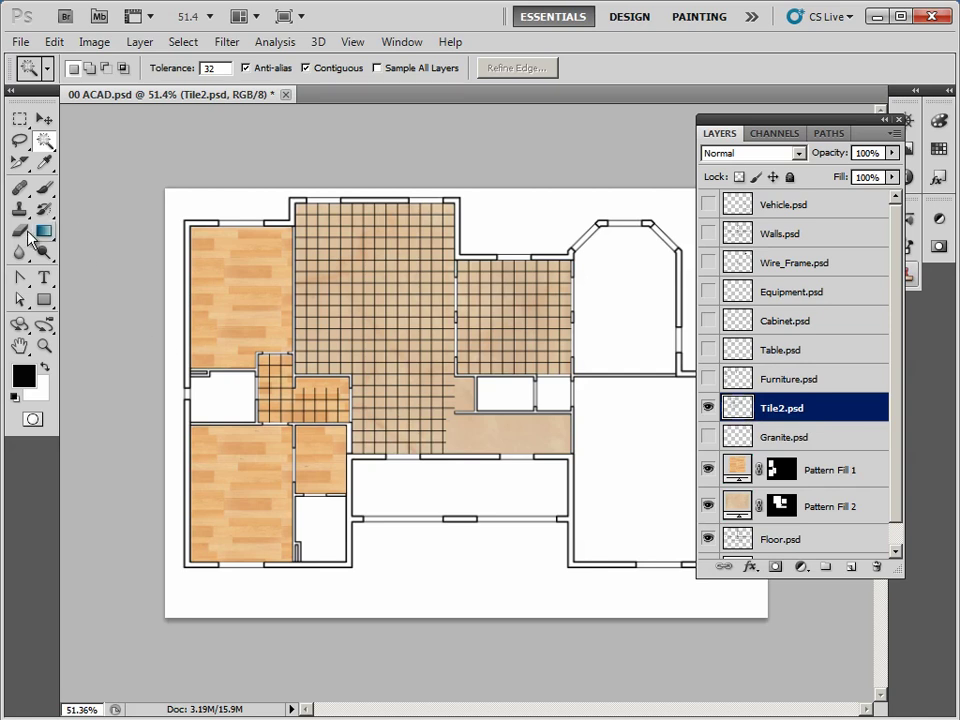
pyautogui.press('e')
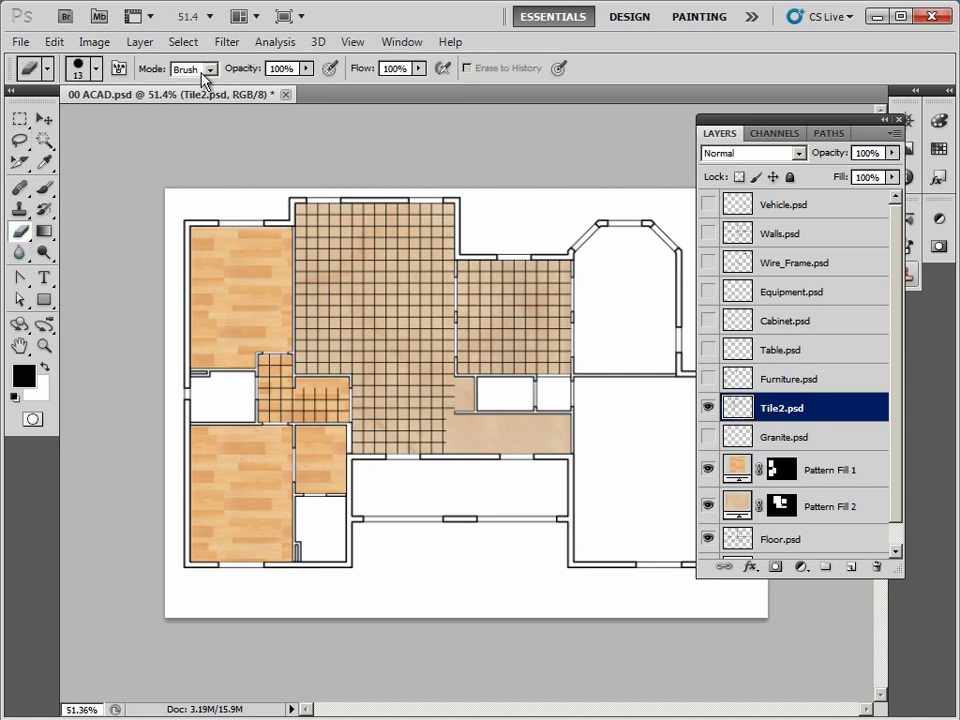
pyautogui.click(205, 72)
pyautogui.click(190, 114)
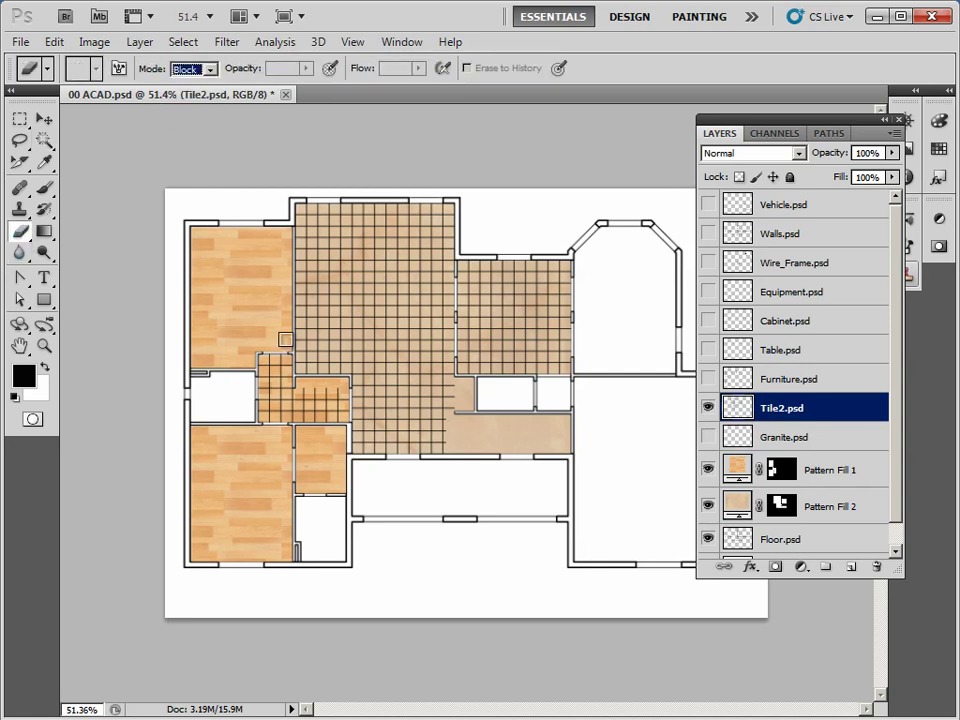
# Erase the tile grid lines inside the small stair-side room
pyautogui.moveTo(267, 362); pyautogui.dragTo(261, 409)
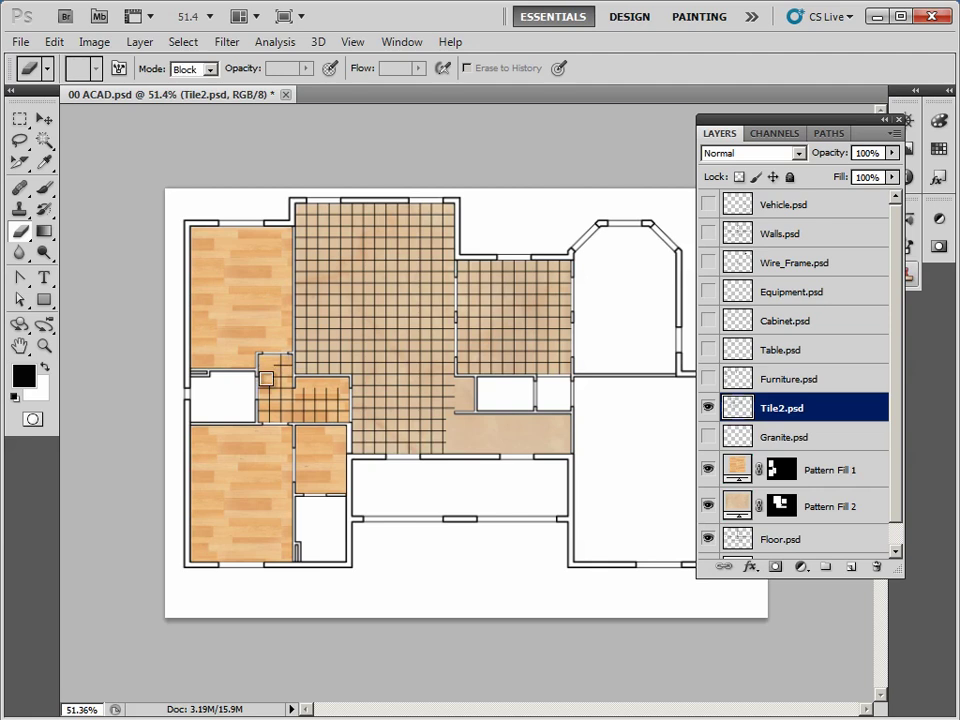
pyautogui.moveTo(261, 409); pyautogui.dragTo(338, 416)
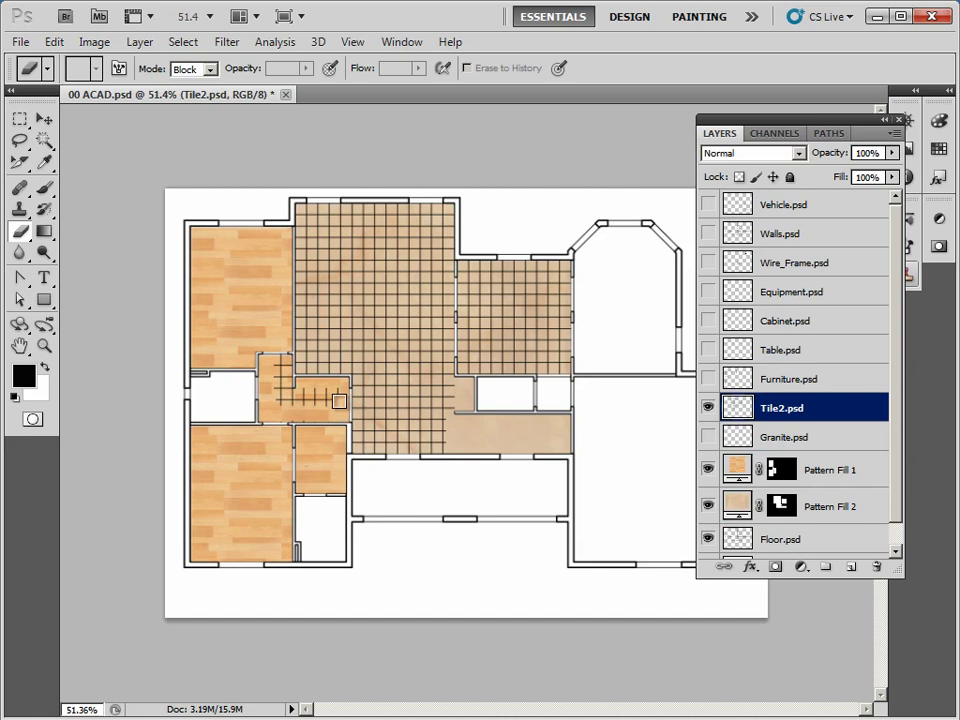
pyautogui.moveTo(326, 397)
pyautogui.mouseDown()
pyautogui.moveTo(284, 396)
pyautogui.moveTo(278, 362)
pyautogui.moveTo(285, 383)
pyautogui.mouseUp()
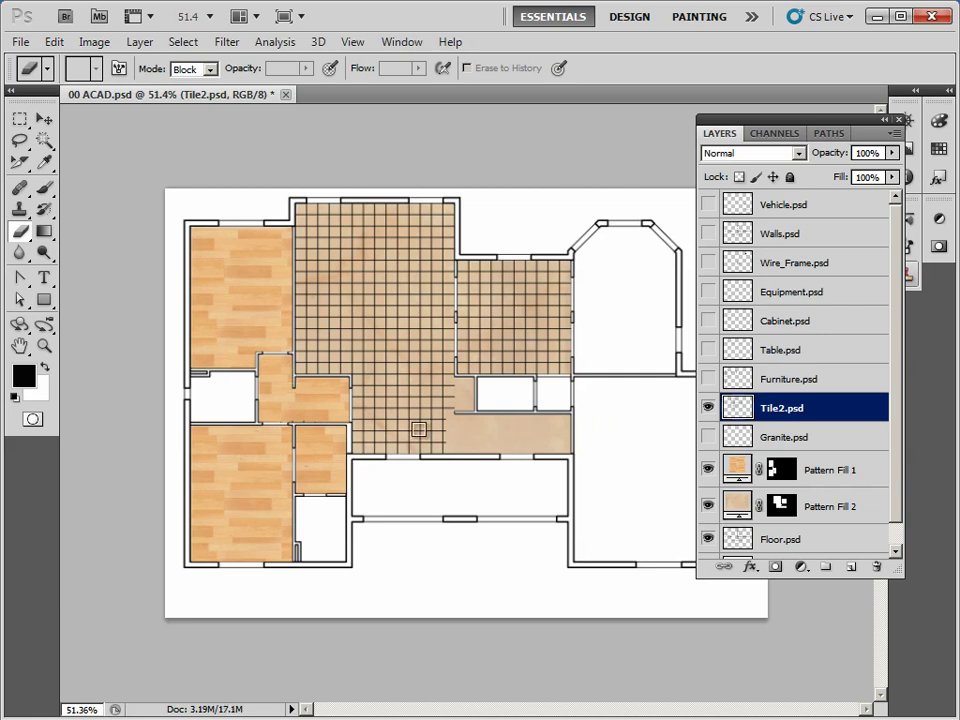
# Zoom in to 100% and open Hue/Saturation with Colorize enabled
pyautogui.click(44, 346)
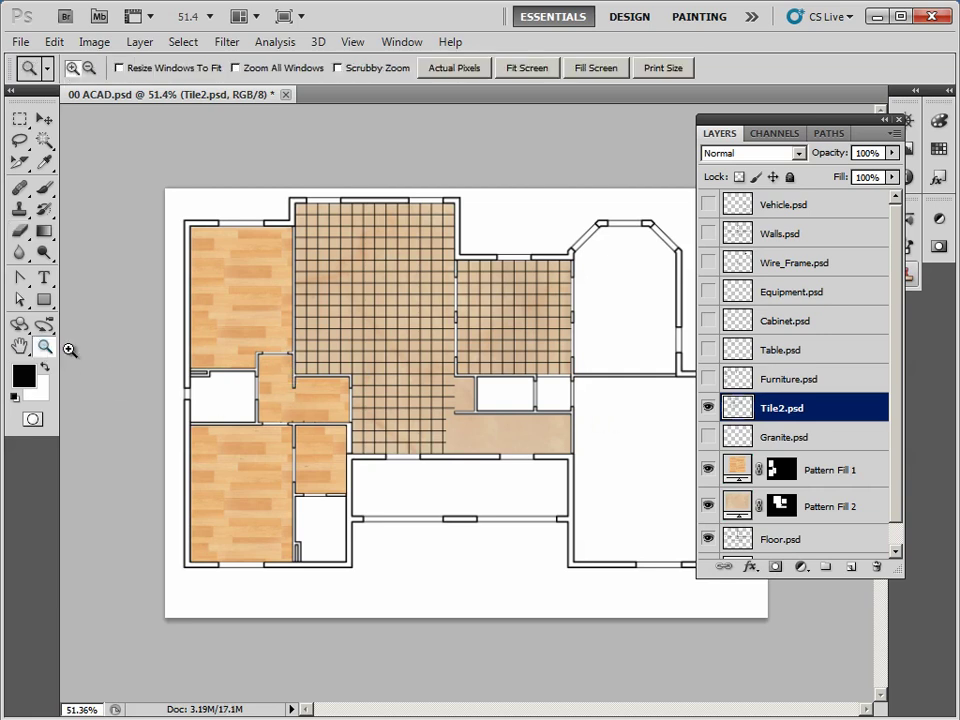
pyautogui.click(392, 339)
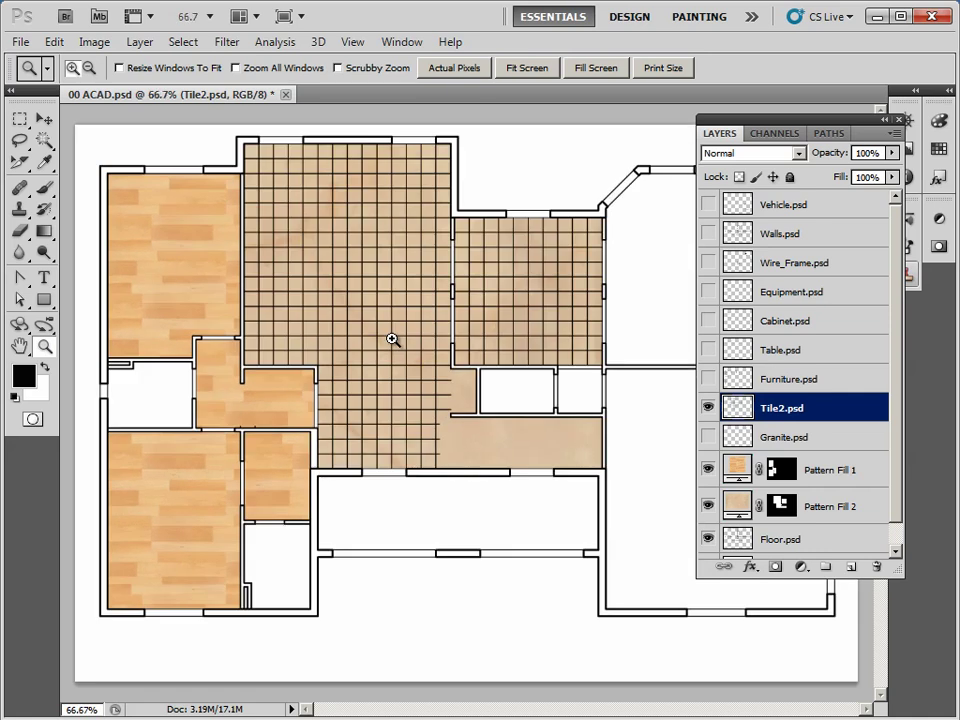
pyautogui.click(392, 339)
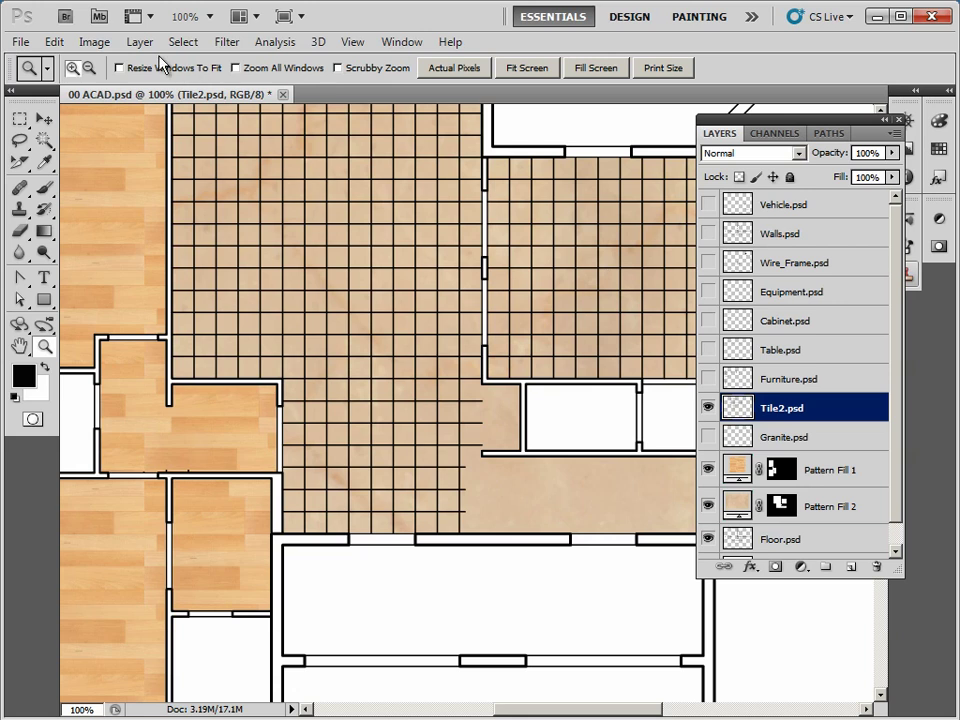
pyautogui.click(101, 45)
pyautogui.moveTo(118, 86)
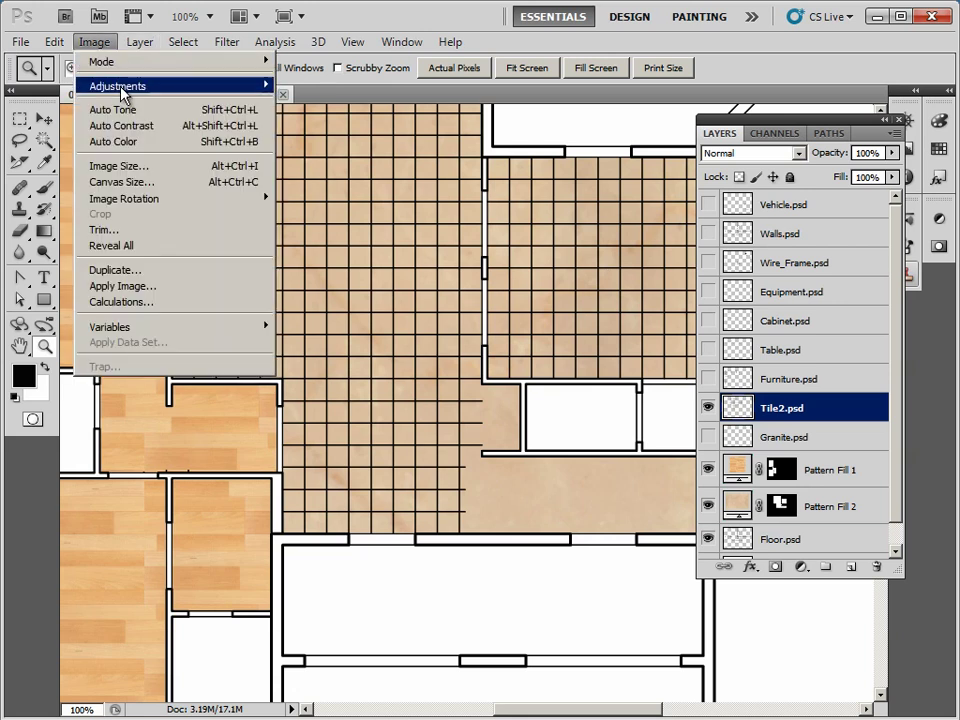
pyautogui.click(326, 173)
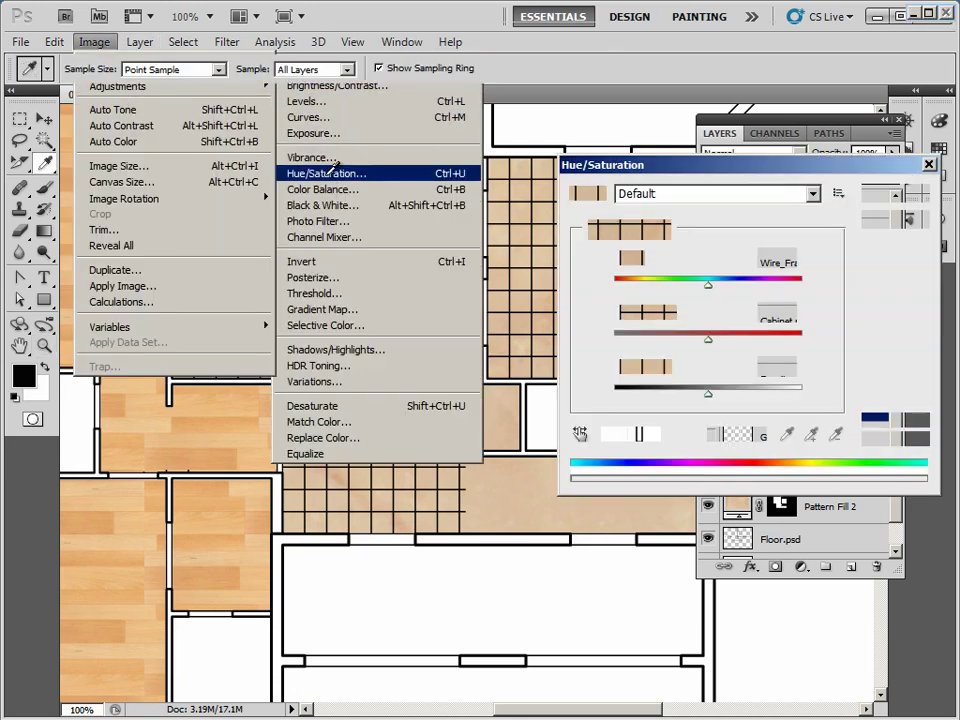
pyautogui.moveTo(660, 165); pyautogui.dragTo(610, 166)
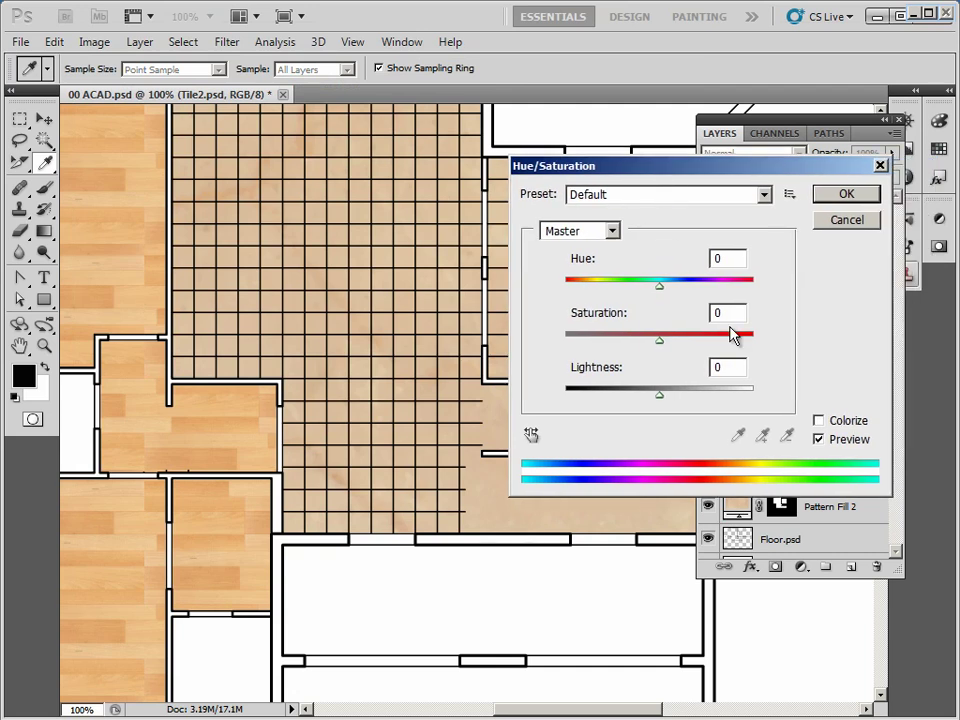
pyautogui.click(818, 421)
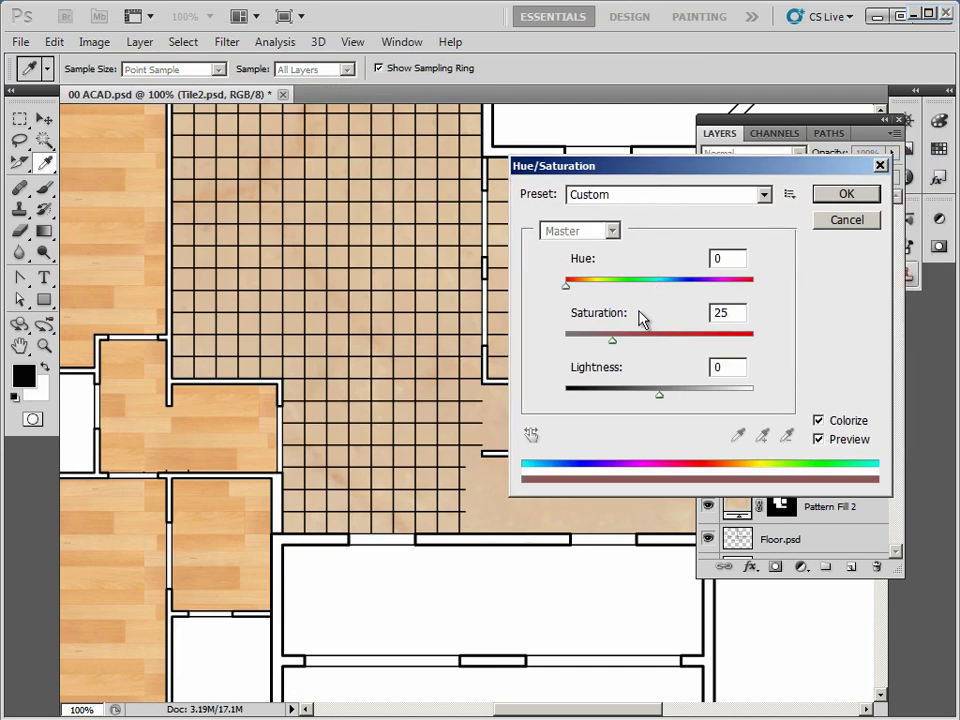
# Colorize the grid lines at Hue 353, Saturation 12, Lightness +44 and apply
pyautogui.moveTo(567, 290); pyautogui.dragTo(586, 290)
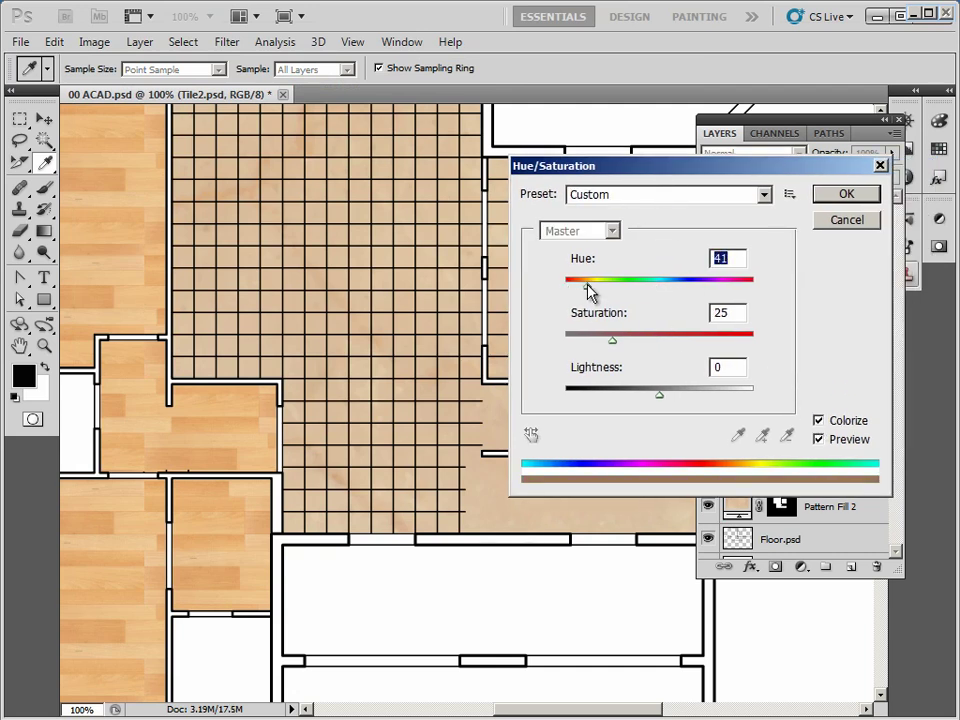
pyautogui.moveTo(613, 345)
pyautogui.mouseDown()
pyautogui.moveTo(588, 346)
pyautogui.moveTo(596, 348)
pyautogui.mouseUp()
pyautogui.moveTo(682, 168)
pyautogui.mouseDown()
pyautogui.moveTo(490, 288)
pyautogui.moveTo(684, 189)
pyautogui.mouseUp()
pyautogui.moveTo(591, 304); pyautogui.dragTo(639, 304)
pyautogui.moveTo(668, 420); pyautogui.dragTo(700, 421)
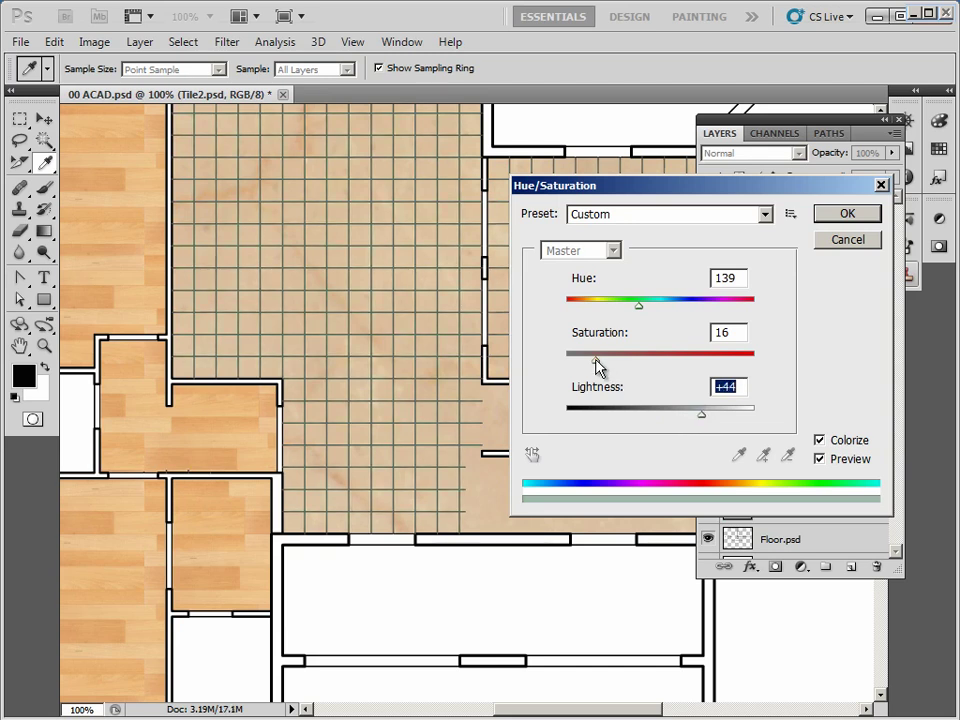
pyautogui.moveTo(596, 361); pyautogui.dragTo(590, 362)
pyautogui.moveTo(637, 302)
pyautogui.mouseDown()
pyautogui.moveTo(611, 302)
pyautogui.moveTo(753, 312)
pyautogui.mouseUp()
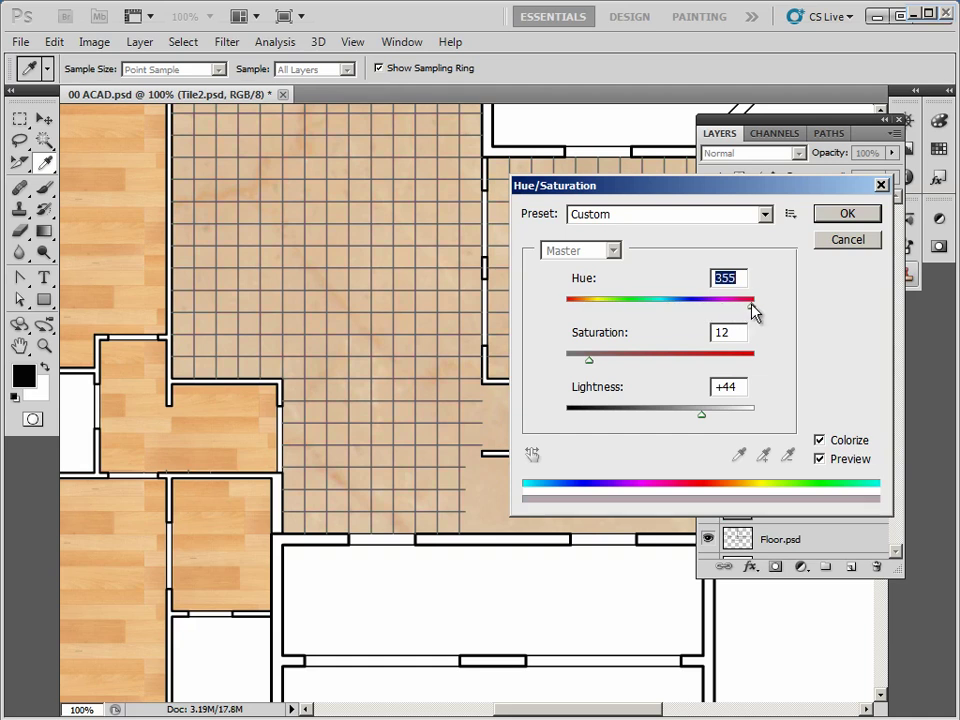
pyautogui.click(868, 216)
pyautogui.press('z')
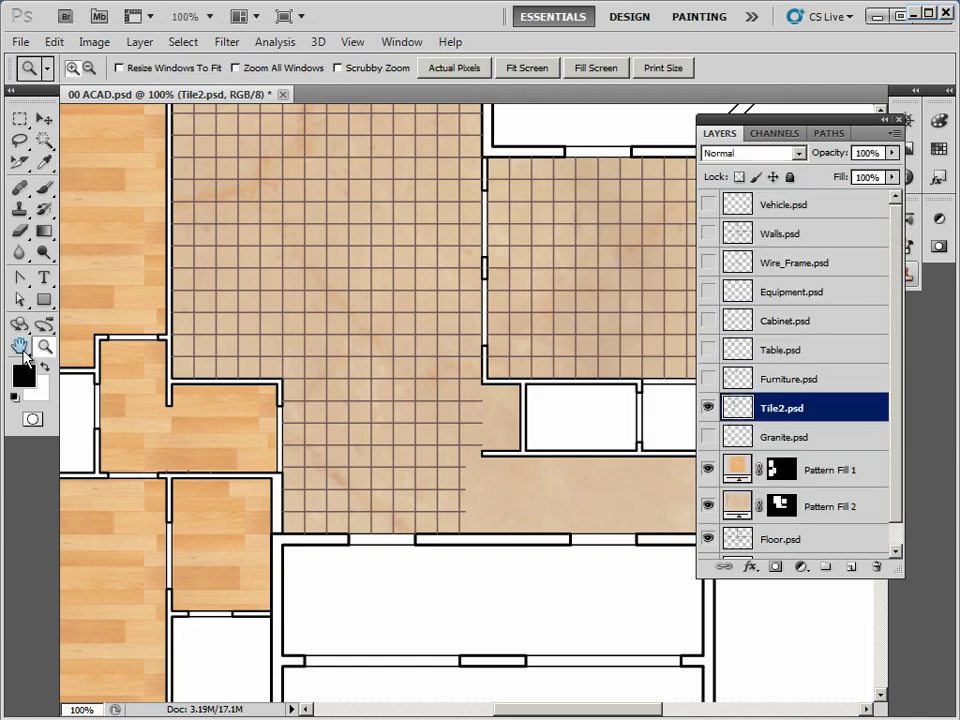
# Fit the plan on screen and Magic Wand the octagonal room on Floor.psd
pyautogui.click(22, 348)
pyautogui.doubleClick(22, 348)
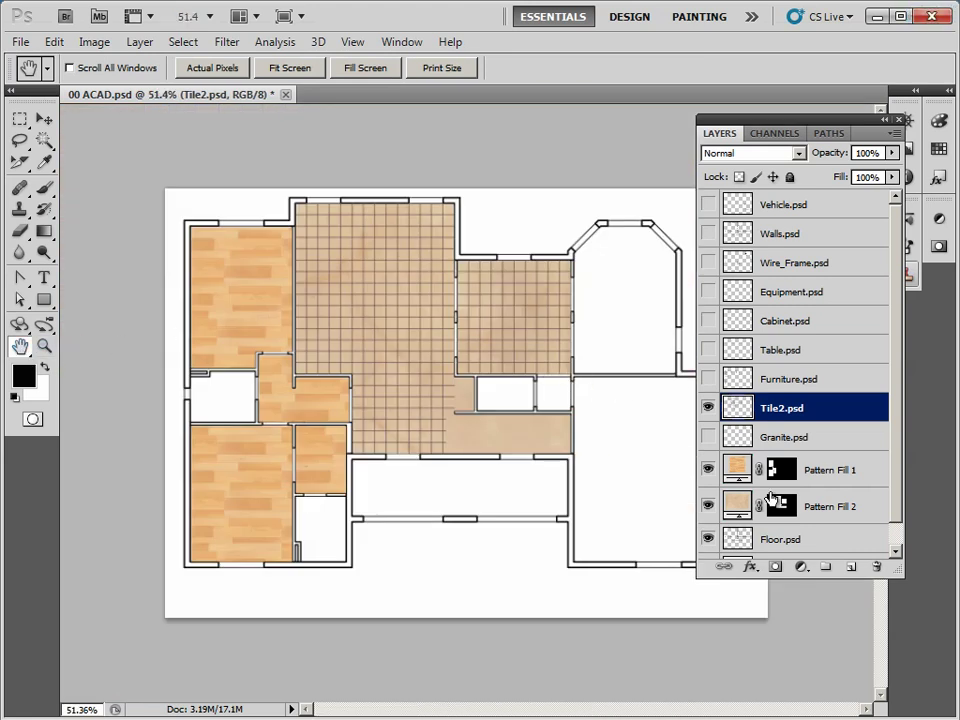
pyautogui.click(814, 548)
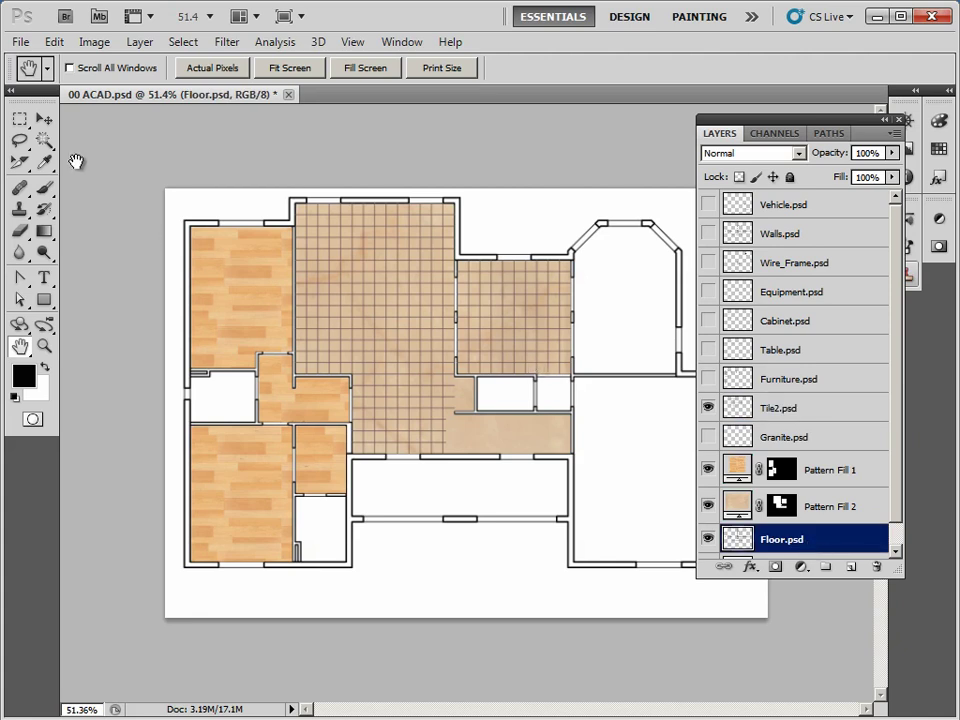
pyautogui.click(42, 143)
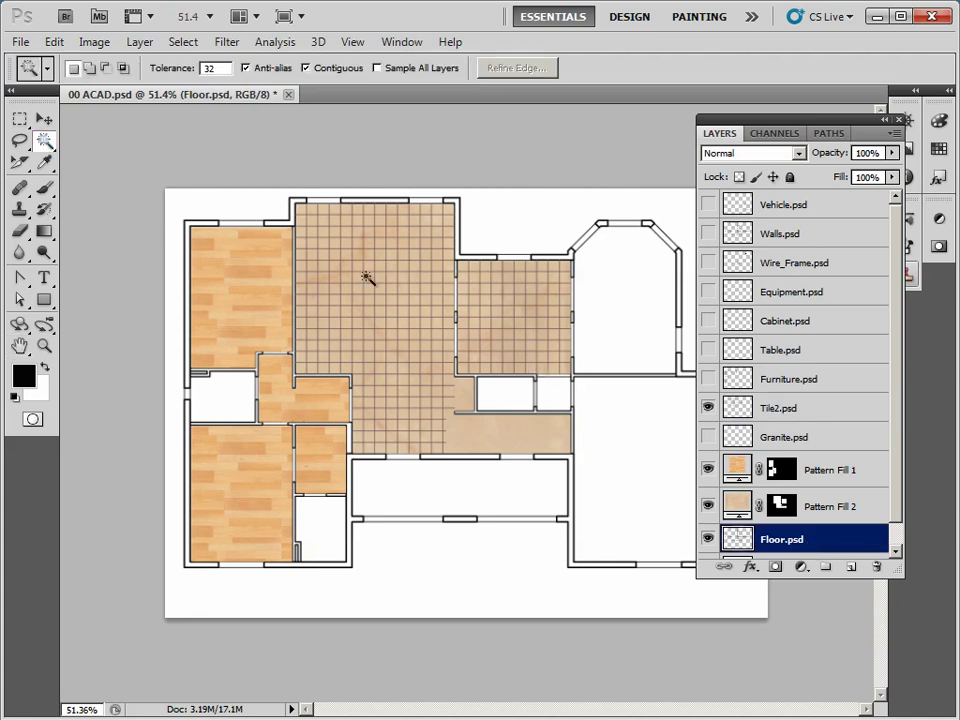
pyautogui.click(607, 337)
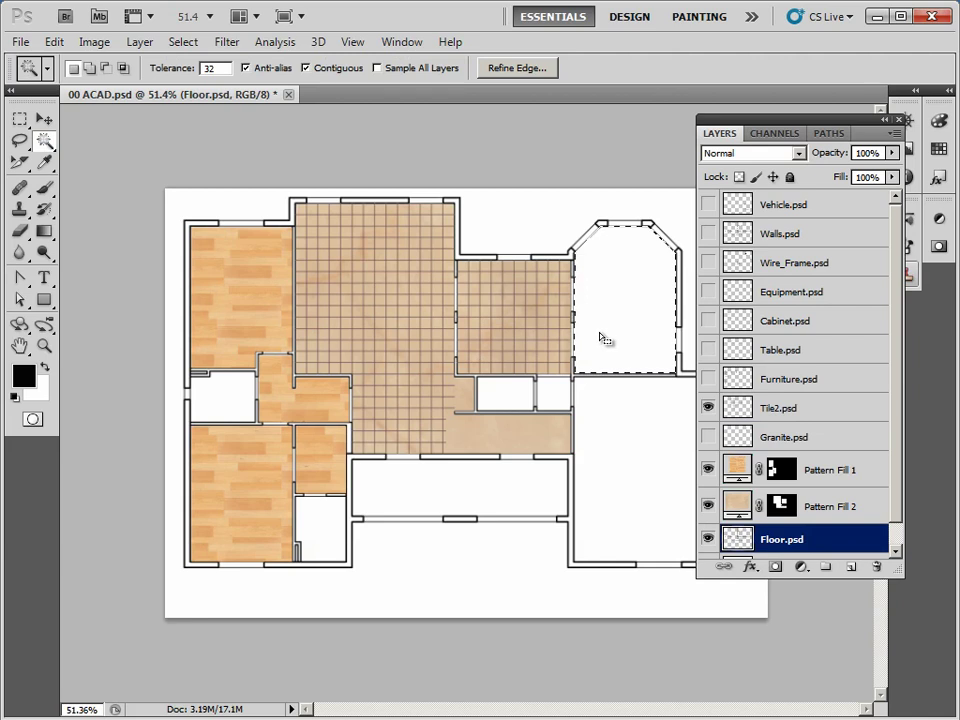
# Open the CERAMIC K.jpg texture image
pyautogui.click(18, 42)
pyautogui.click(34, 78)
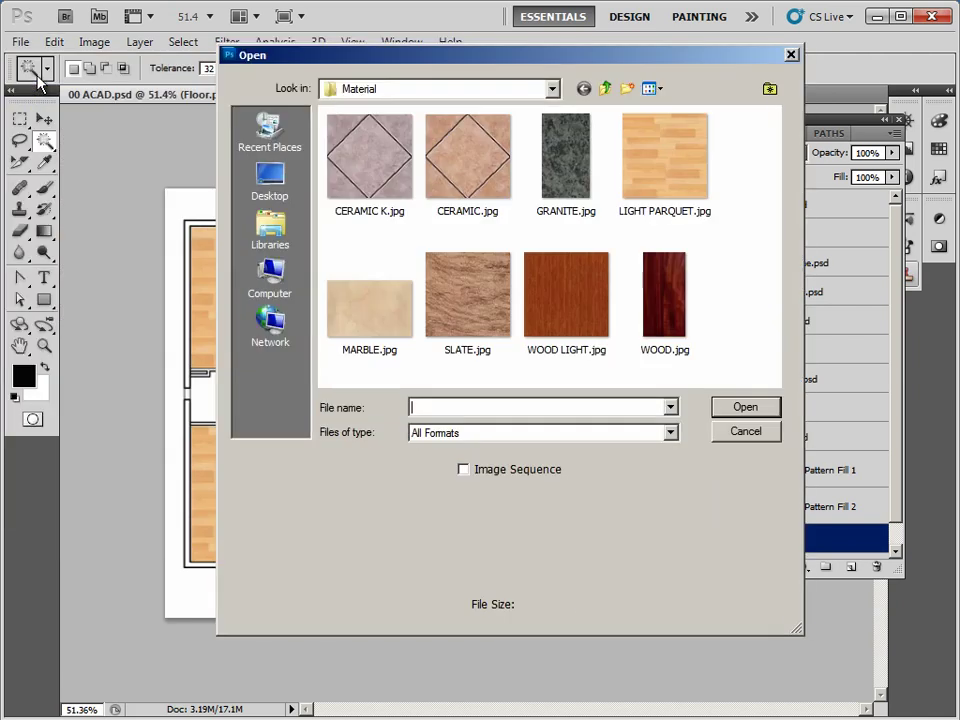
pyautogui.click(385, 165)
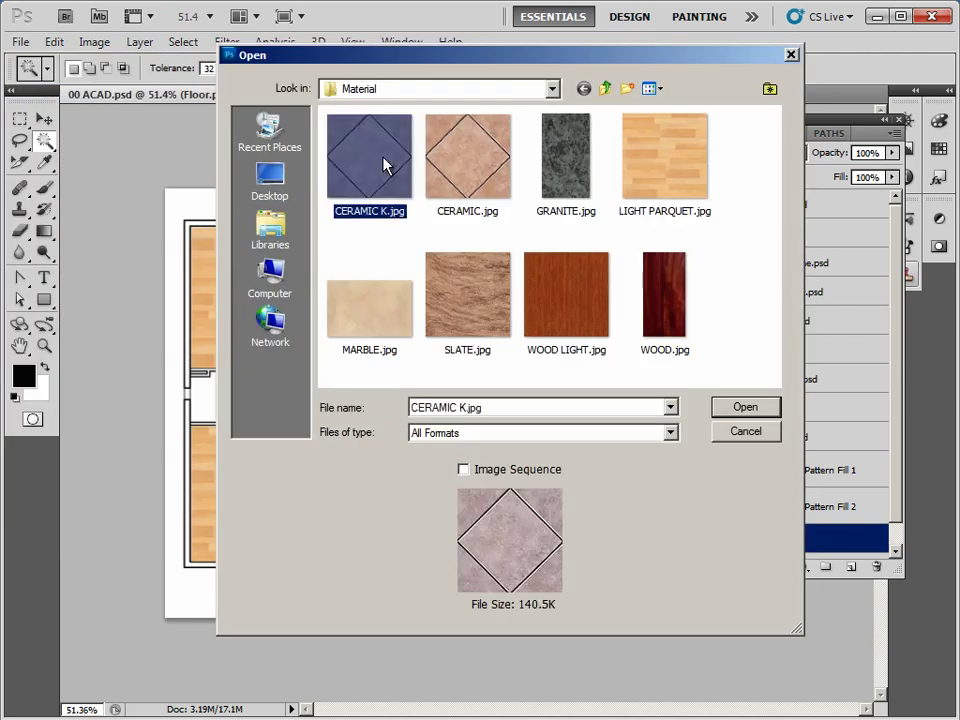
pyautogui.doubleClick(385, 163)
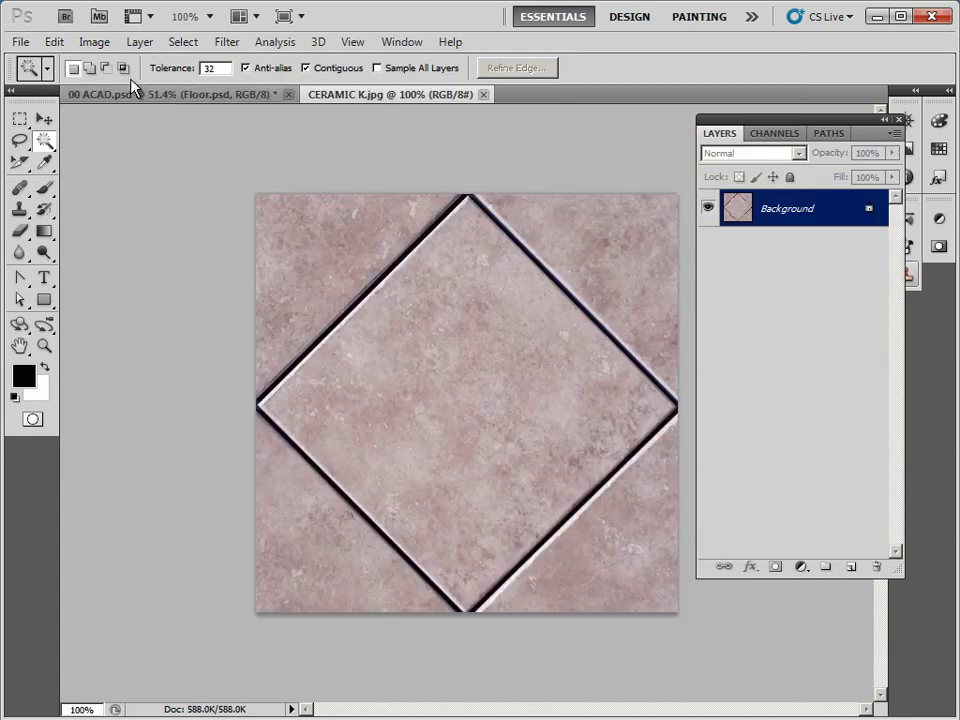
# Define the tile image as pattern 'CERAMIC K.jpg' and close the texture document
pyautogui.click(60, 44)
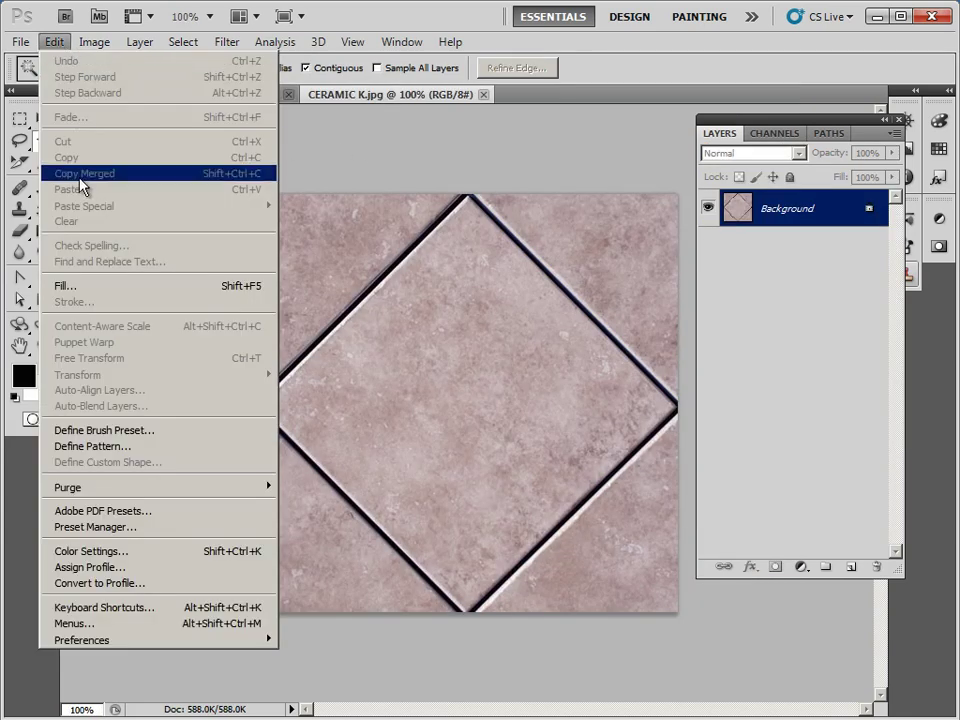
pyautogui.click(133, 448)
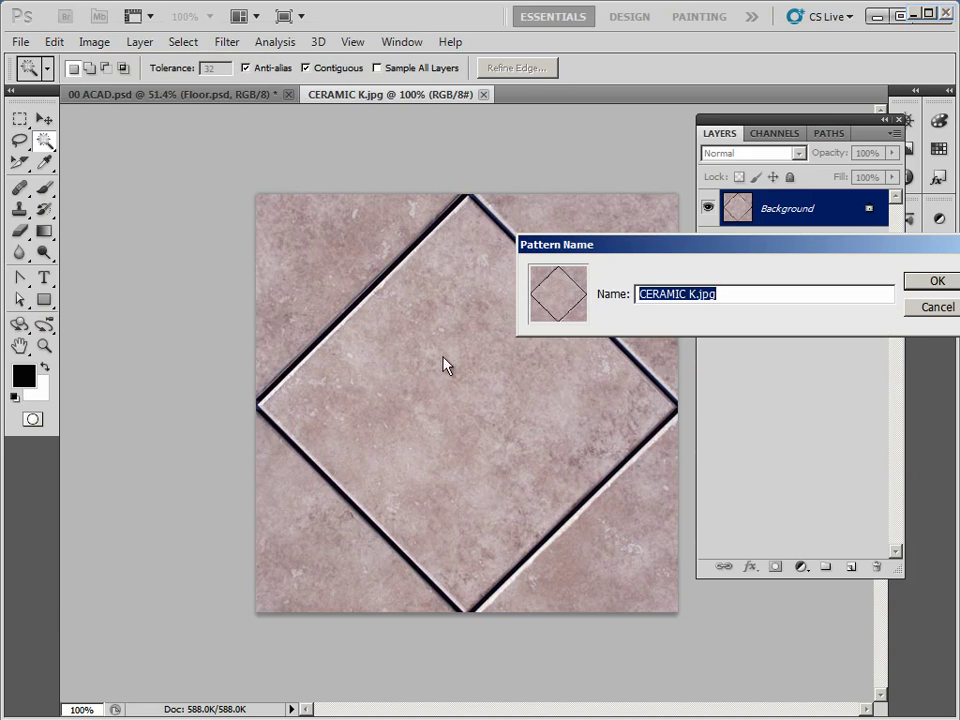
pyautogui.click(938, 283)
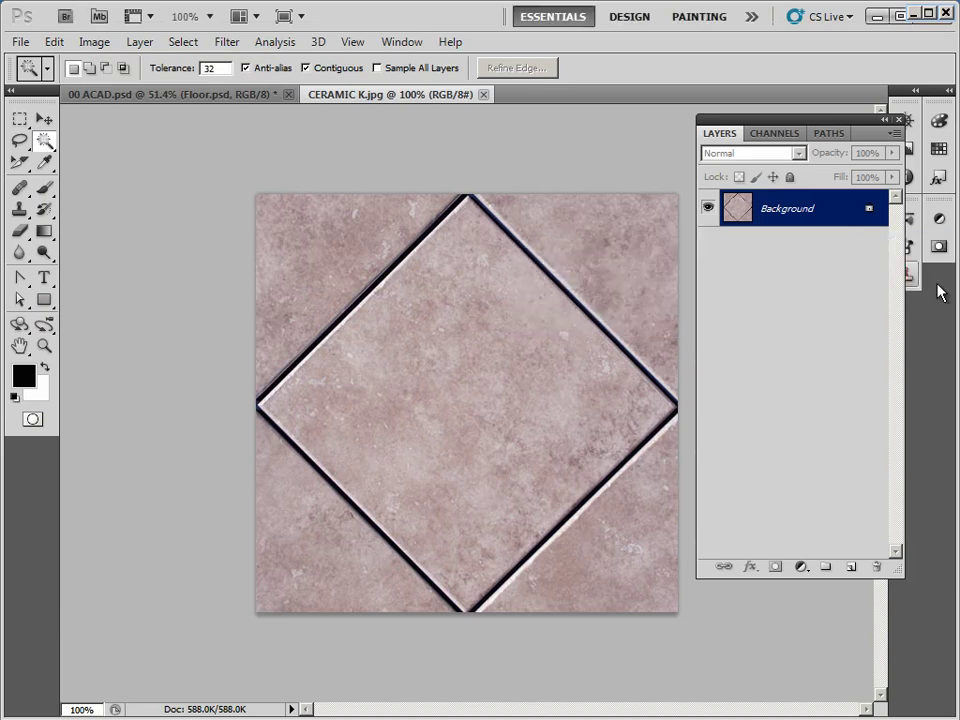
pyautogui.click(483, 95)
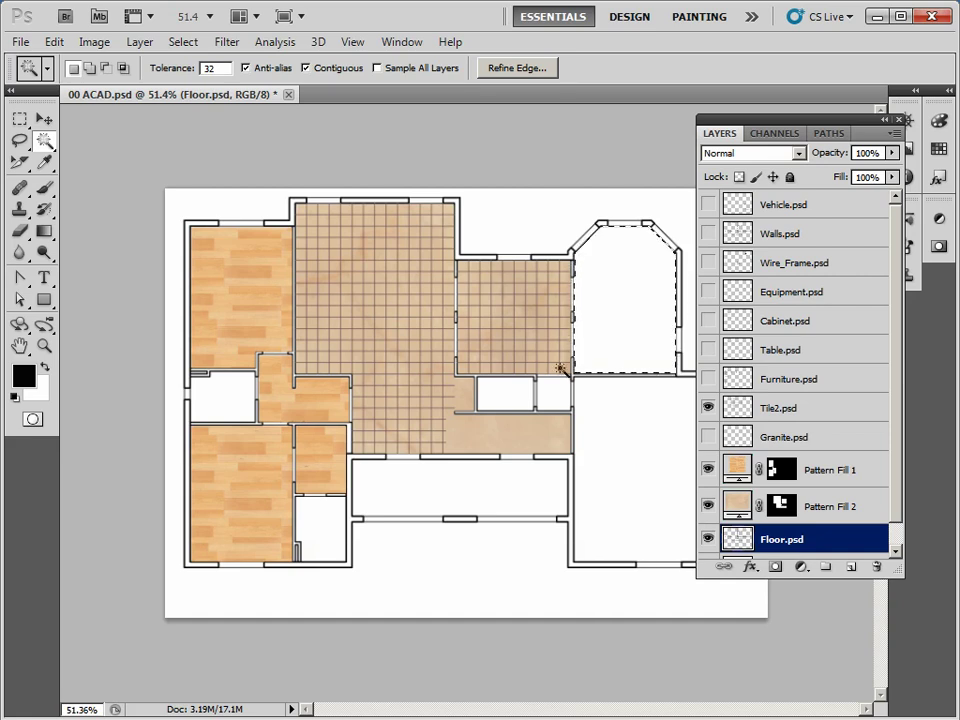
# Add a Pattern Fill layer with the purple CERAMIC K tile pattern at 10% scale to the octagonal room
pyautogui.click(800, 567)
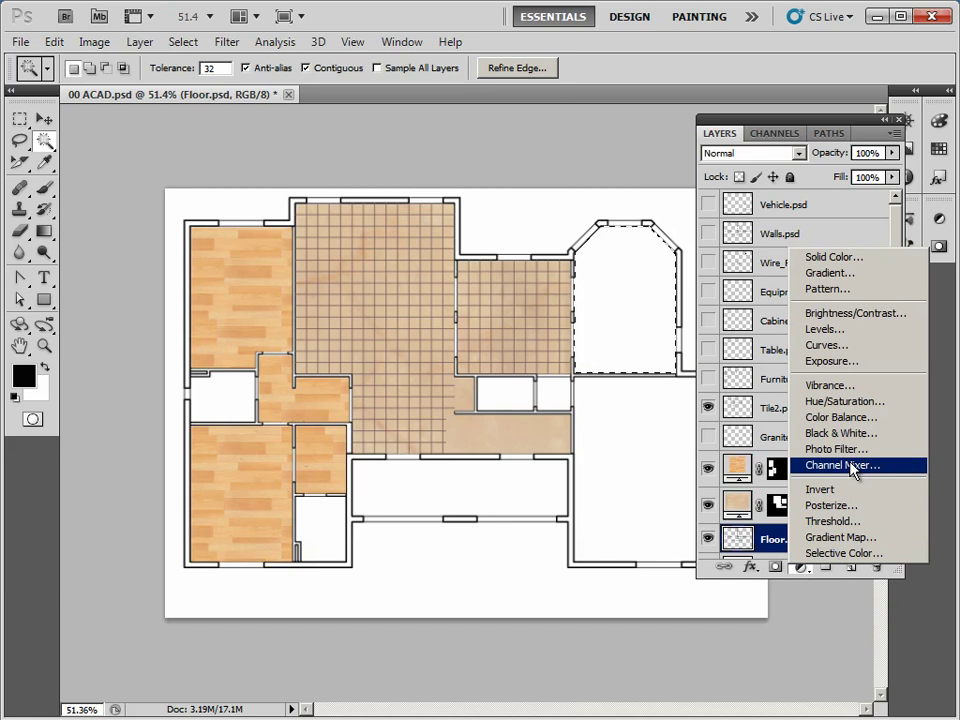
pyautogui.click(828, 289)
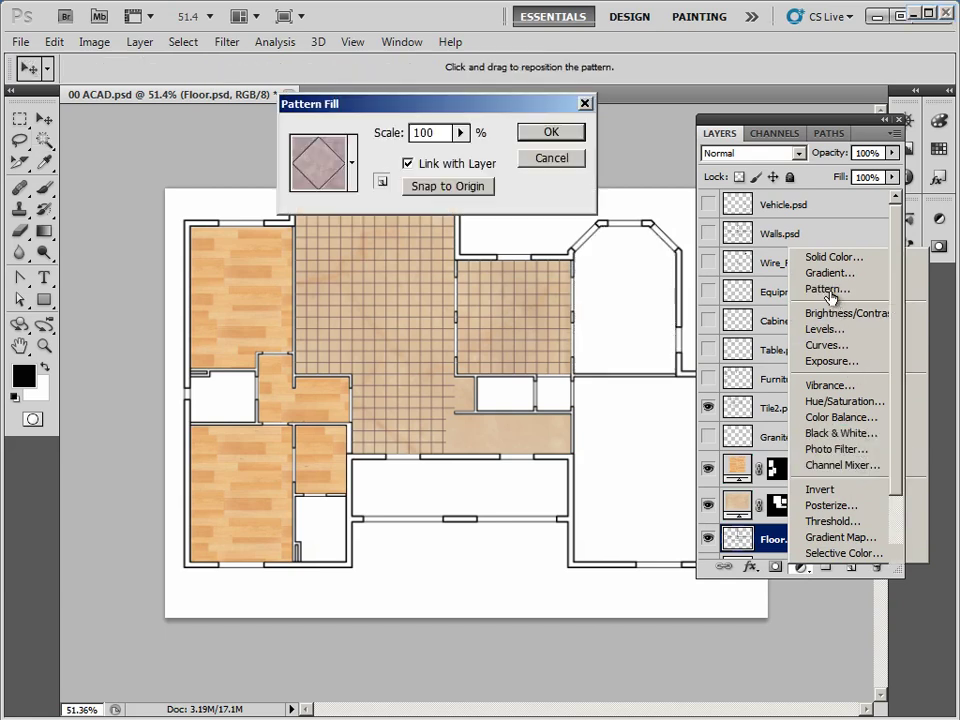
pyautogui.moveTo(462, 134)
pyautogui.mouseDown()
pyautogui.moveTo(455, 155)
pyautogui.moveTo(444, 150)
pyautogui.mouseUp()
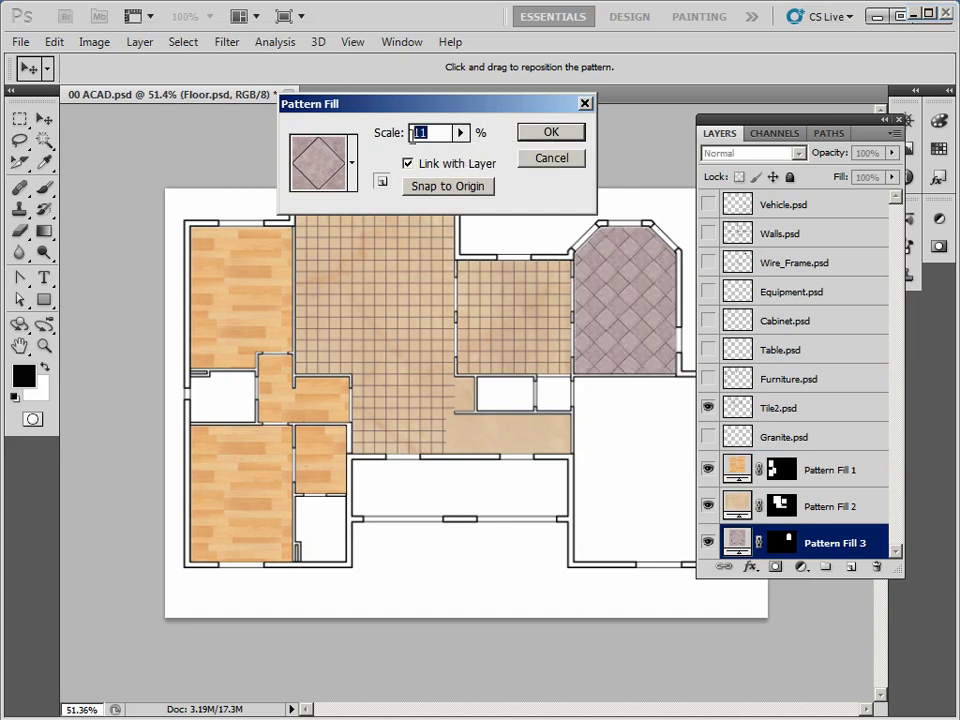
pyautogui.write('10')
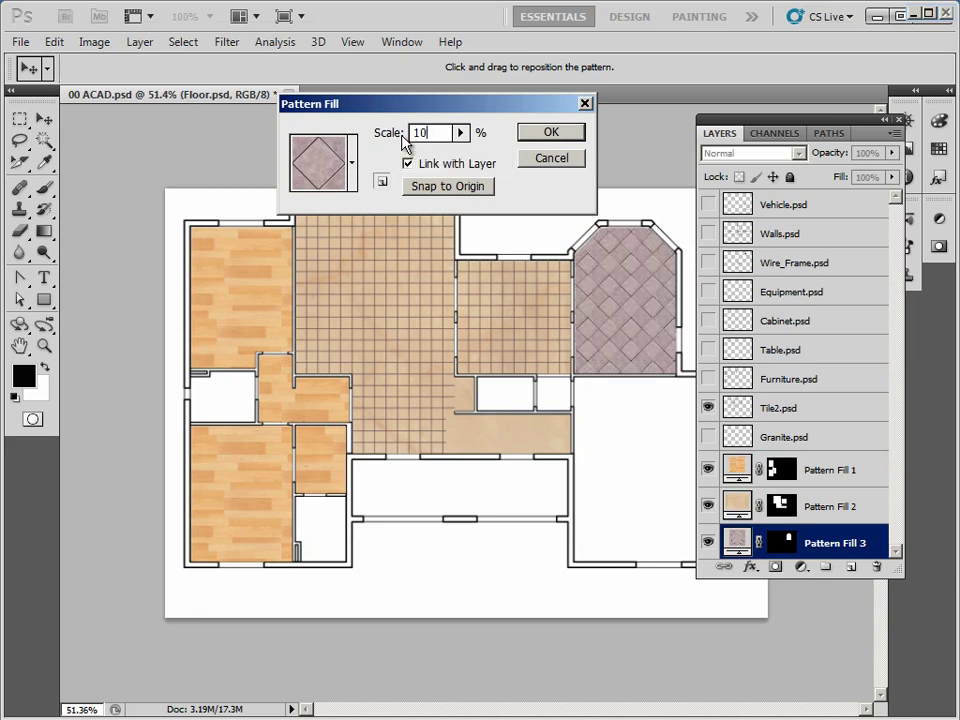
pyautogui.click(552, 136)
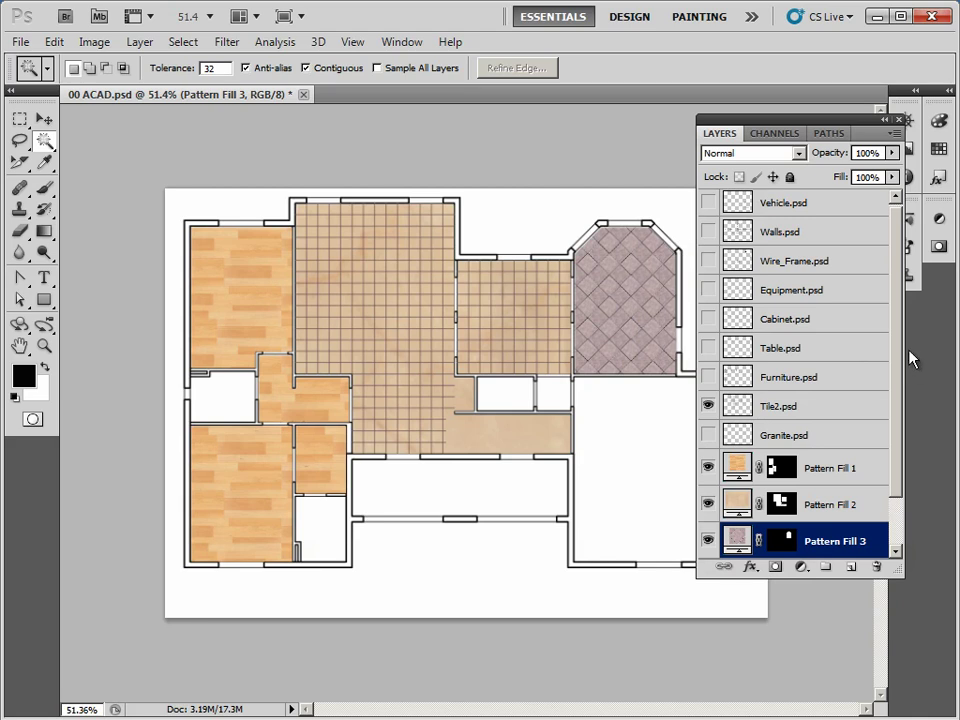
pyautogui.scroll(-2, 890, 420)
# Select the empty lower-right room on Floor.psd and open CERAMIC.jpg
pyautogui.click(821, 517)
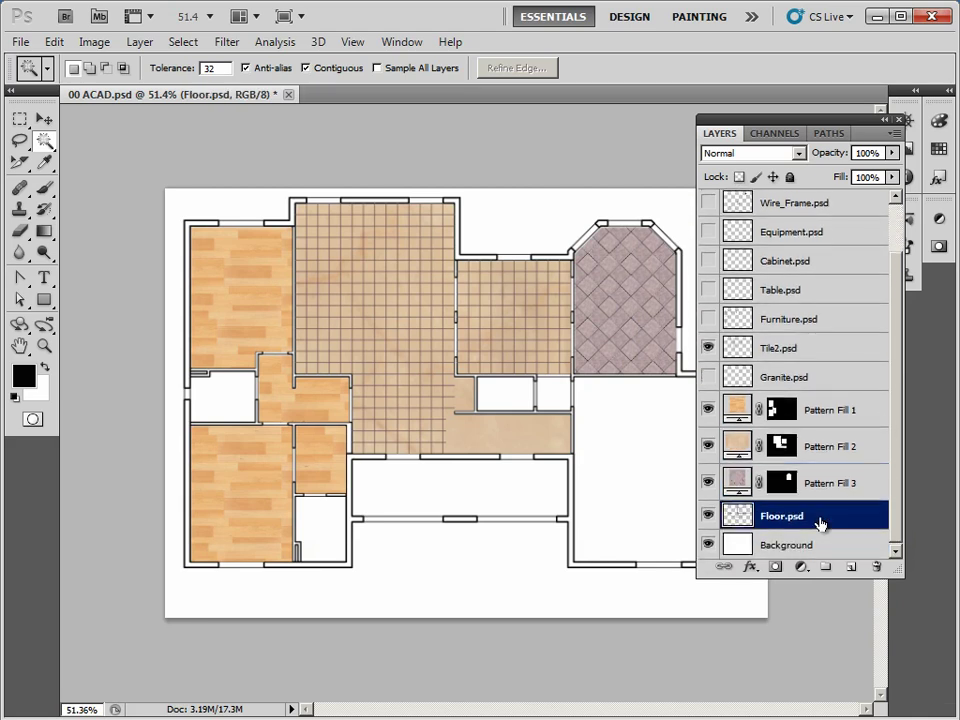
pyautogui.click(615, 423)
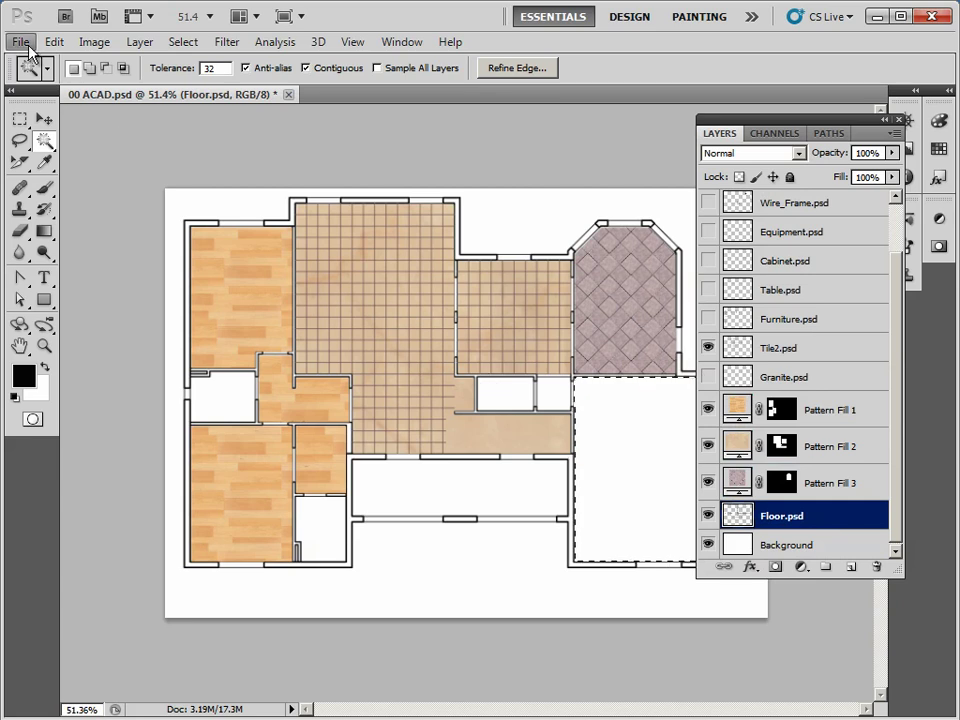
pyautogui.click(30, 42)
pyautogui.click(62, 75)
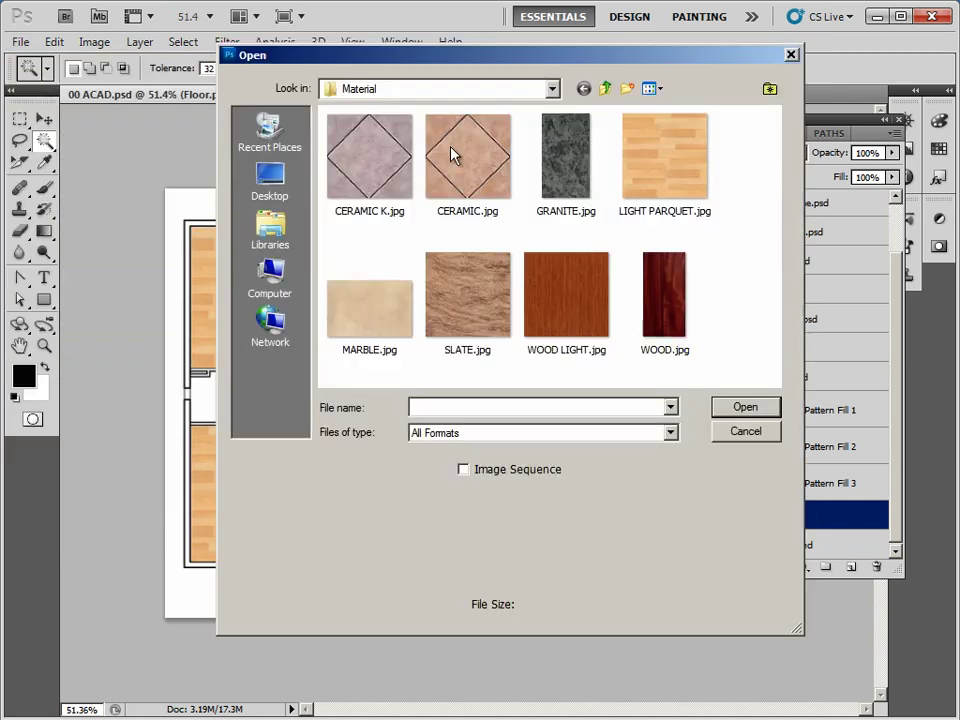
pyautogui.click(486, 178)
pyautogui.click(748, 407)
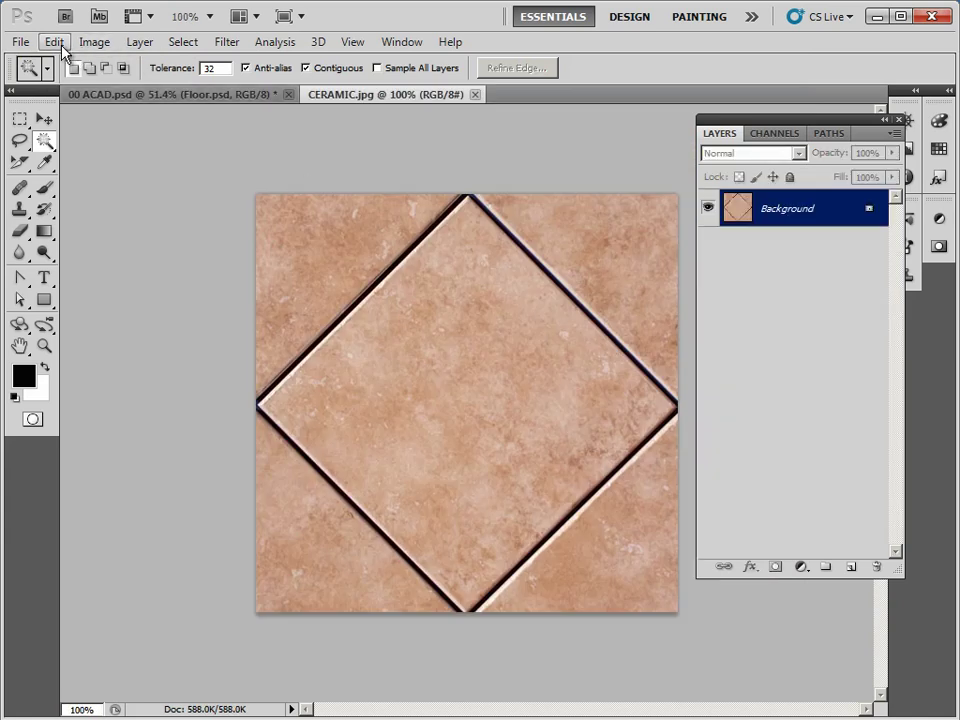
# Define the CERAMIC.jpg image as a new pattern named CERAMIC.jpg
pyautogui.click(56, 43)
pyautogui.click(155, 443)
pyautogui.click(936, 281)
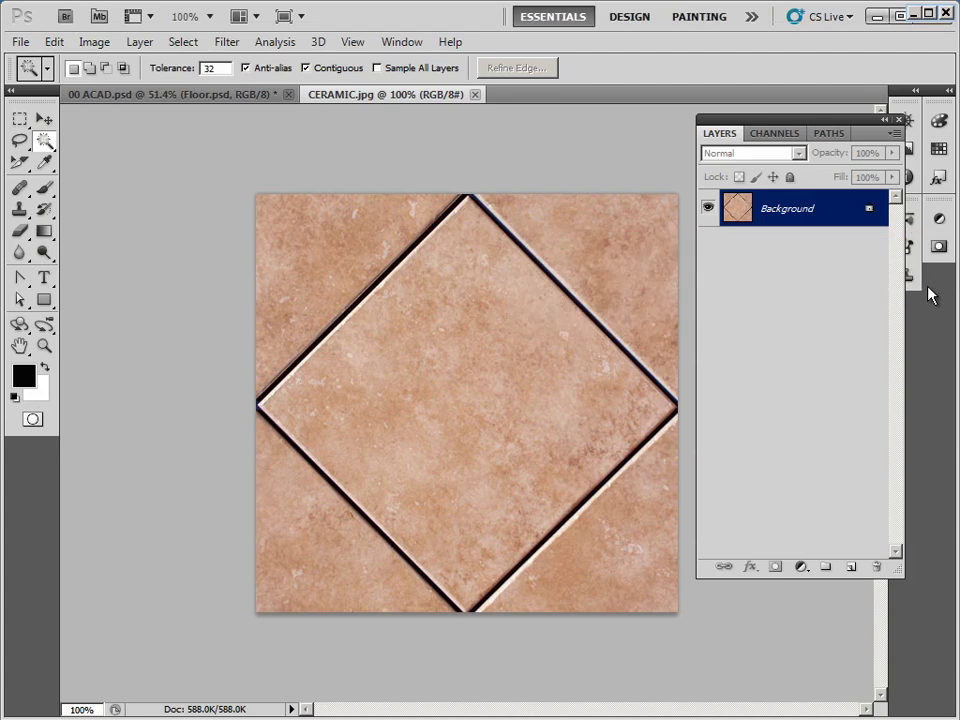
# Close CERAMIC.jpg and fill the lower-right room with the CERAMIC pattern at 12% scale
pyautogui.click(475, 95)
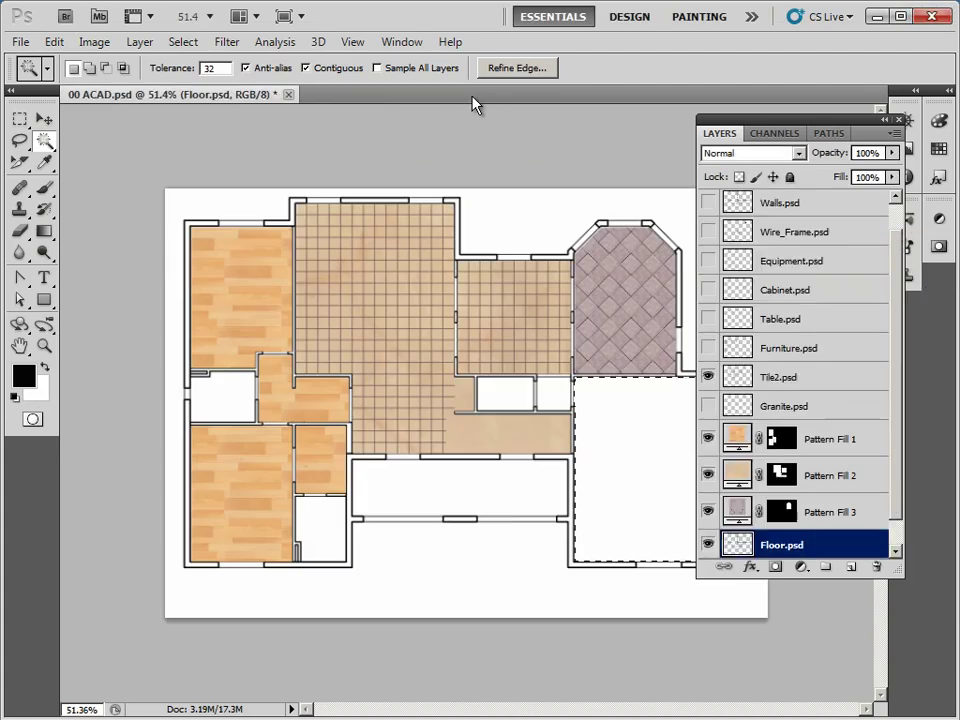
pyautogui.click(801, 566)
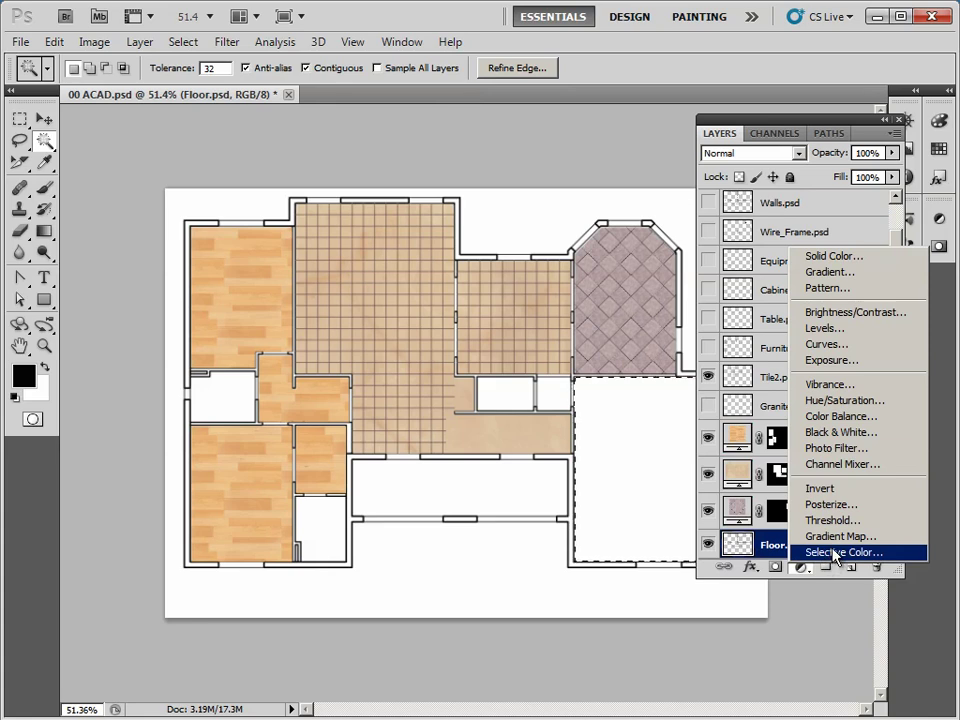
pyautogui.click(828, 288)
pyautogui.moveTo(438, 135); pyautogui.dragTo(398, 136)
pyautogui.write('10')
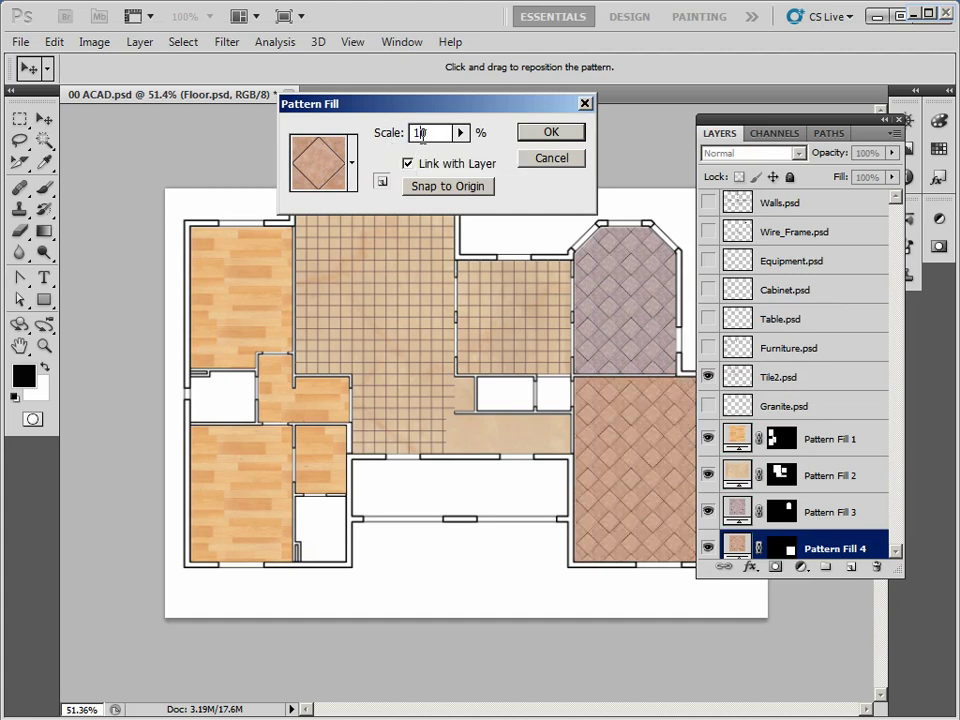
pyautogui.moveTo(424, 133); pyautogui.dragTo(405, 140)
pyautogui.write('12')
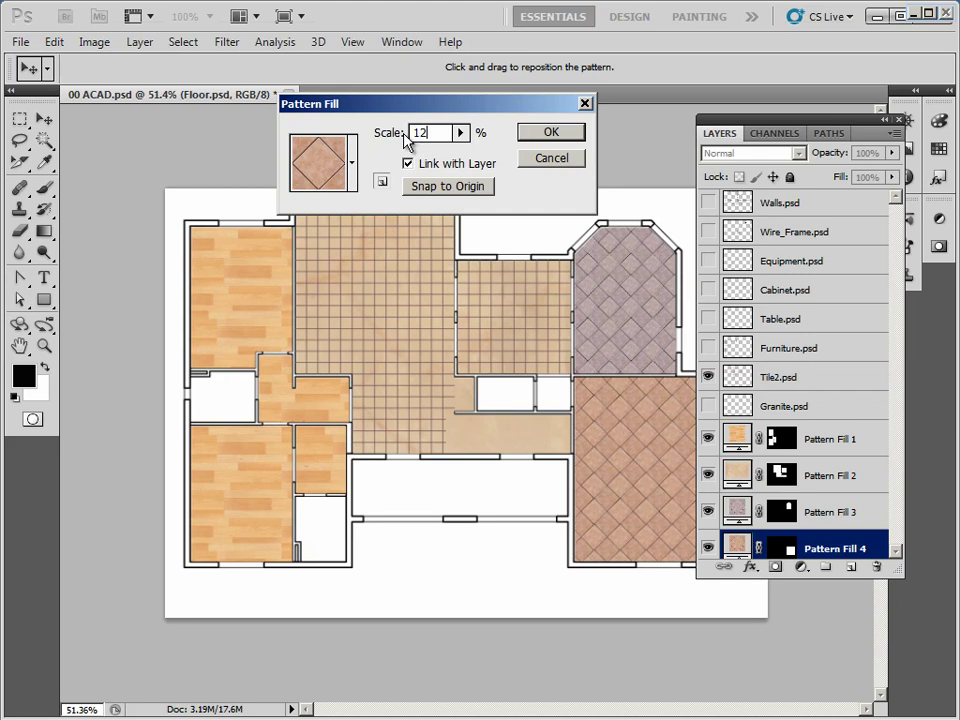
pyautogui.click(542, 137)
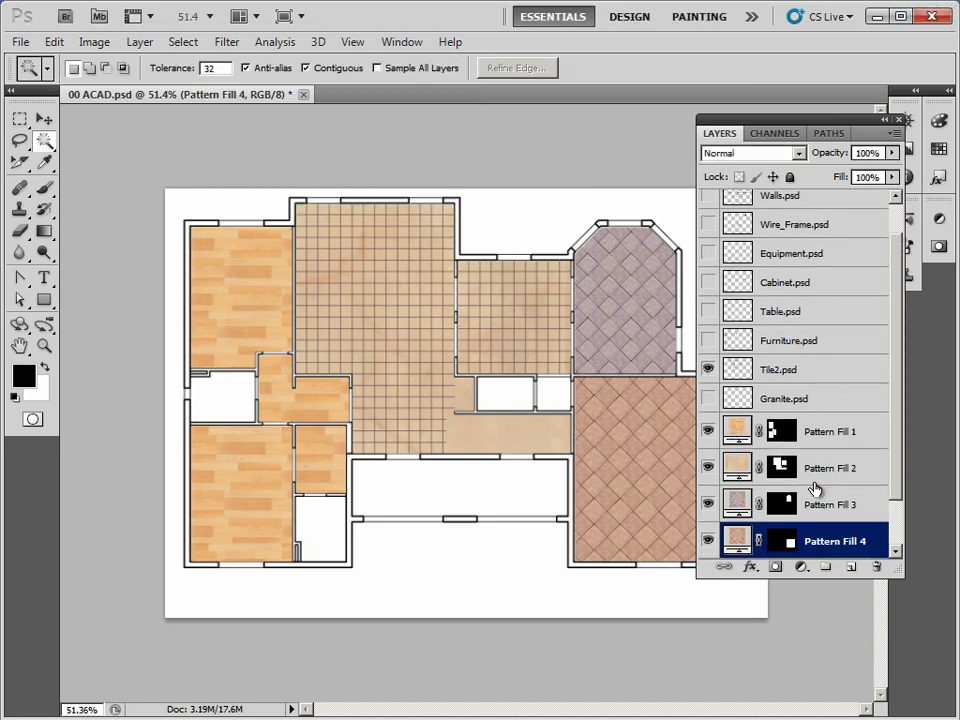
pyautogui.moveTo(897, 573); pyautogui.dragTo(893, 661)
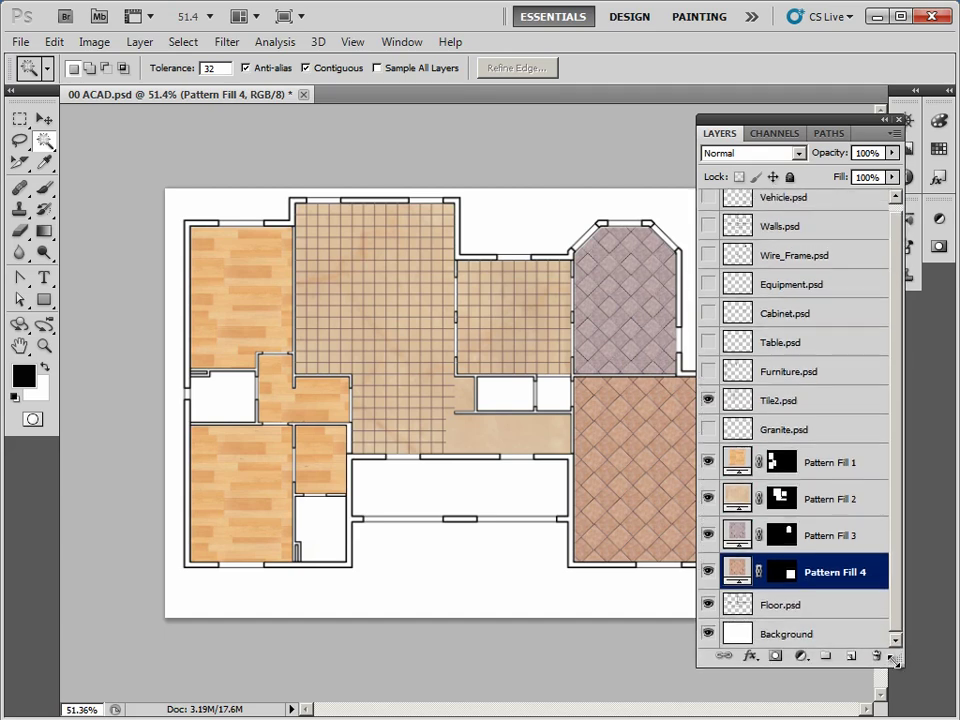
# Put Pattern Fill 1 through 4 into one layer group named Floor
pyautogui.click(820, 466)
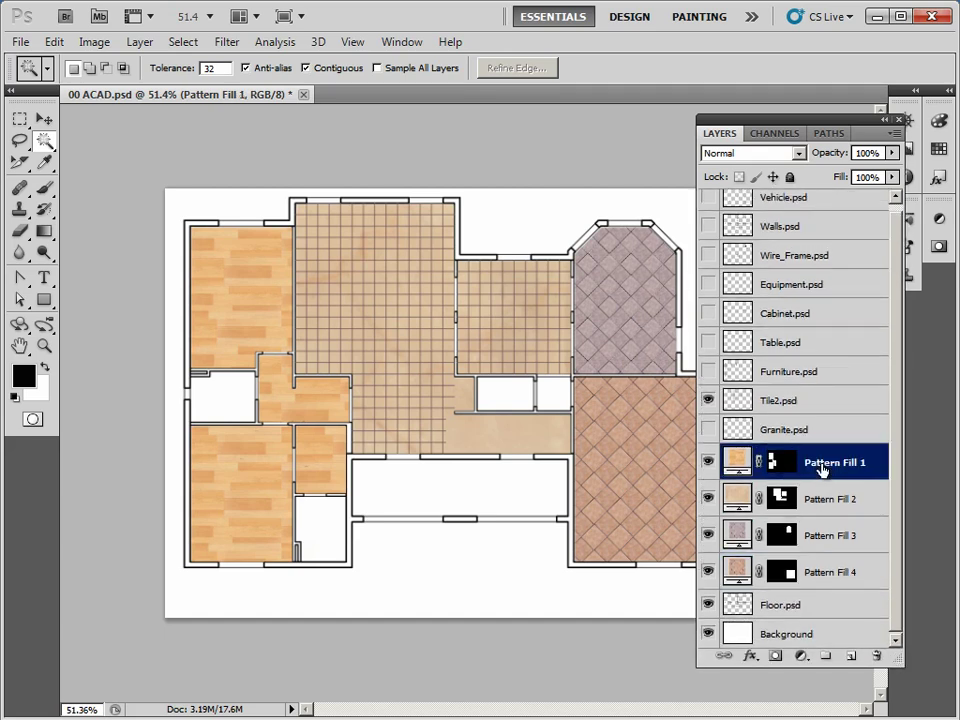
pyautogui.keyDown('shift'); pyautogui.click(848, 576); pyautogui.keyUp('shift')
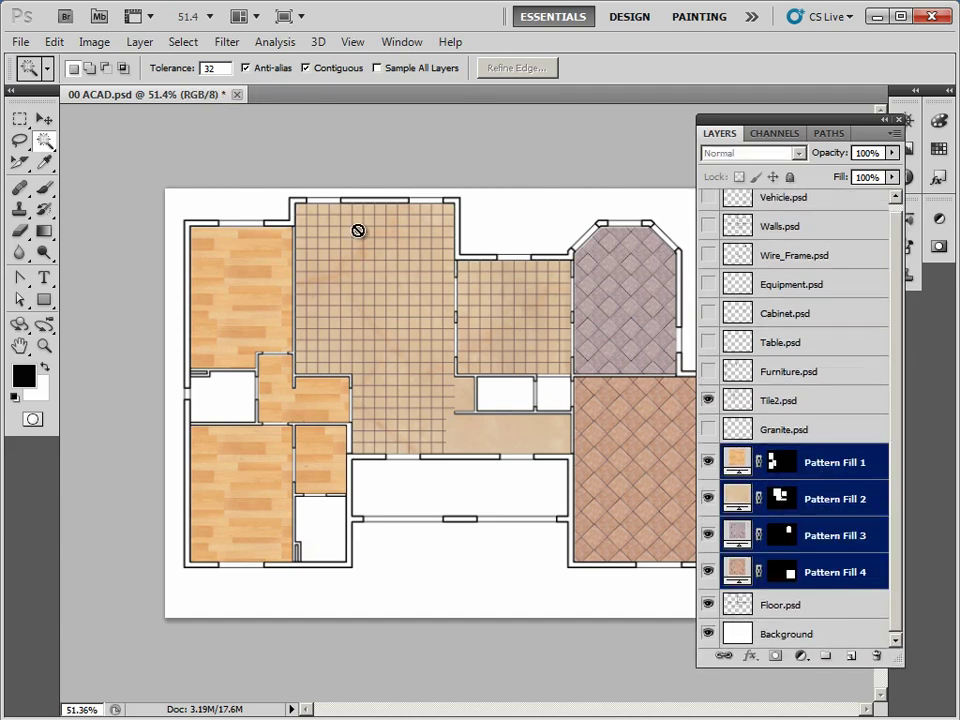
pyautogui.click(140, 42)
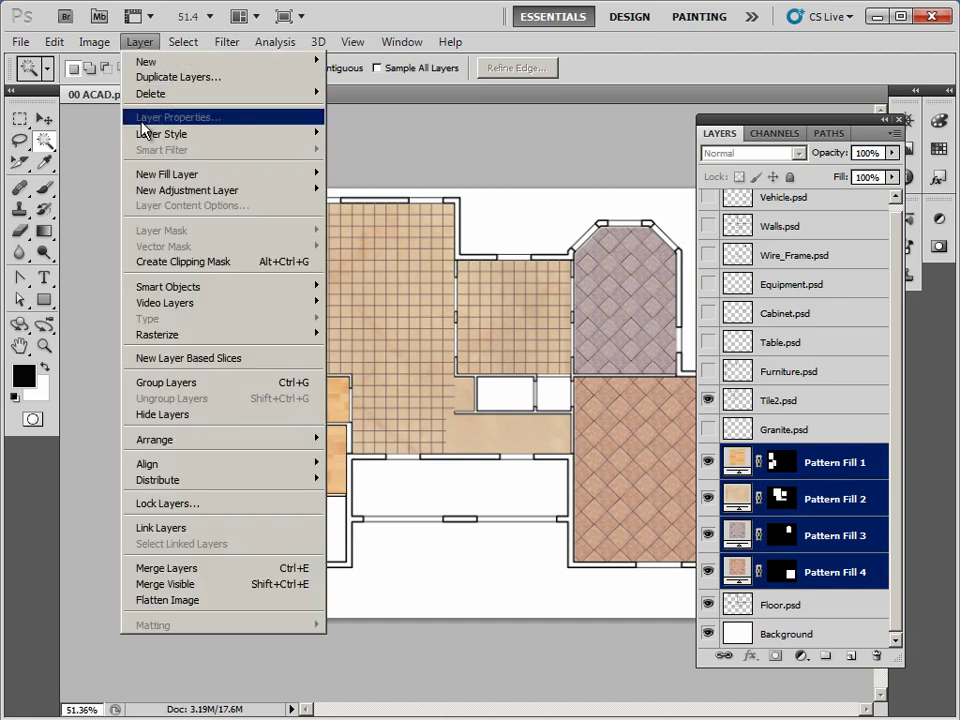
pyautogui.click(201, 386)
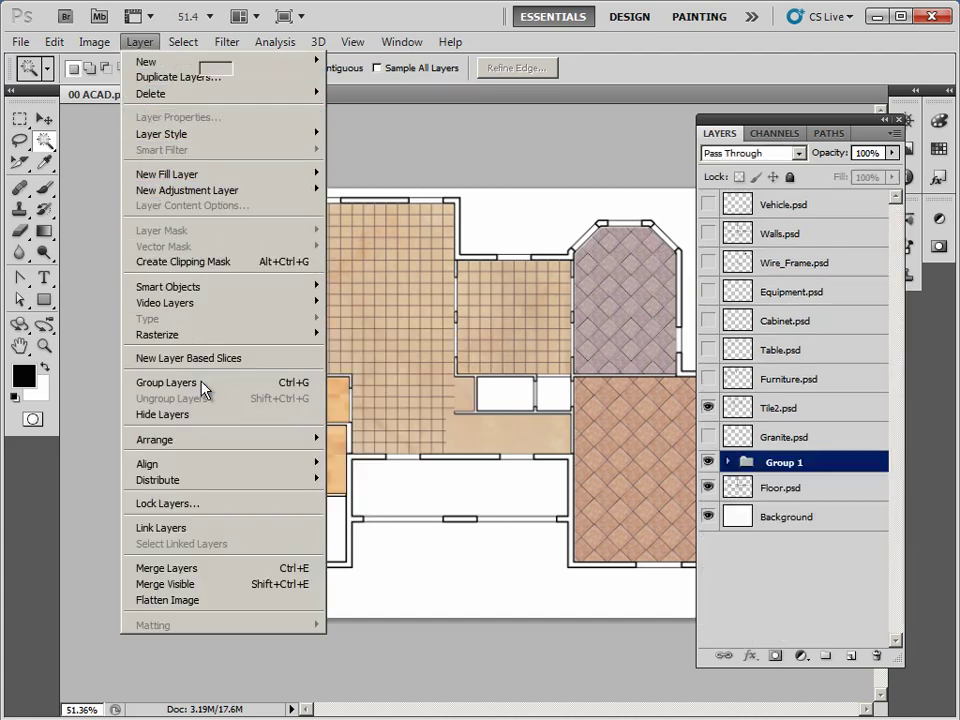
pyautogui.doubleClick(786, 463)
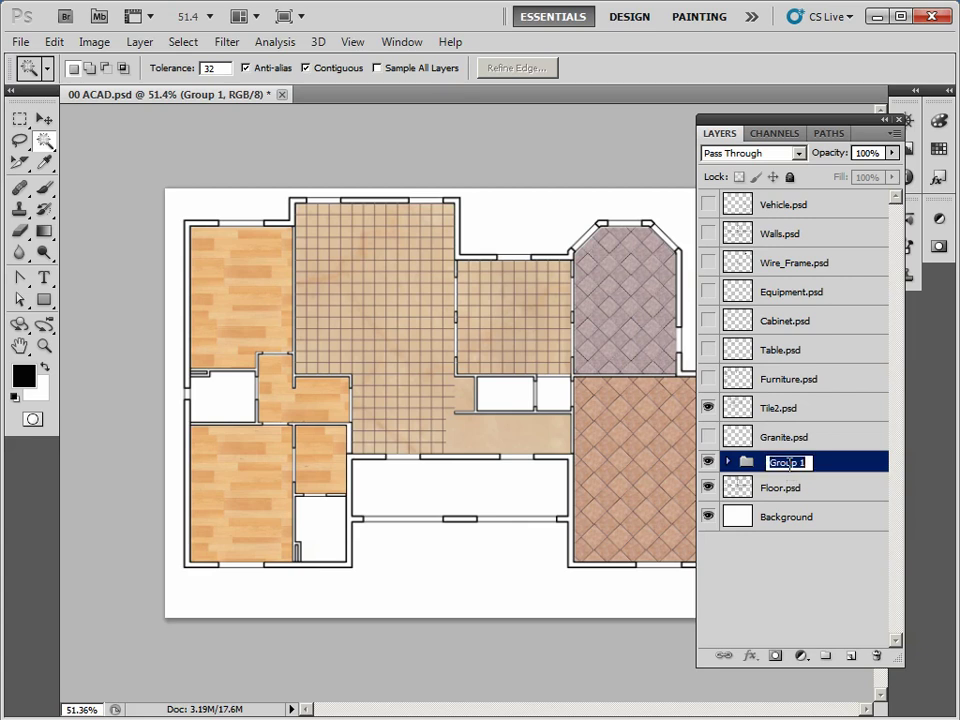
pyautogui.write('F')
pyautogui.press('Return')
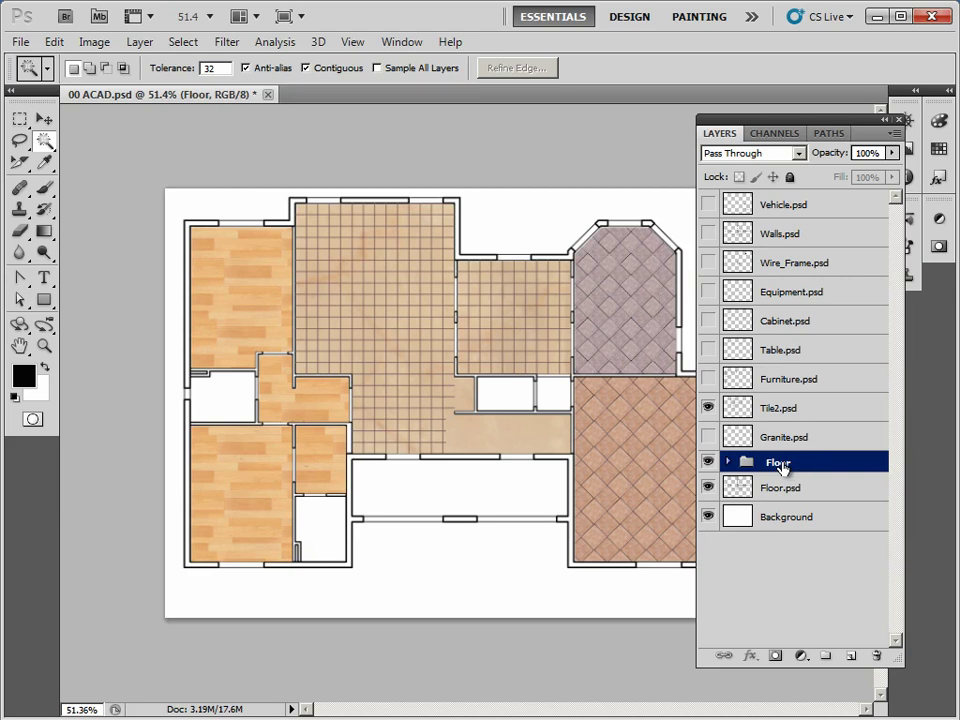
# Save the plan as 00 Floor.psd in the PSD folder, accepting the format options
pyautogui.click(20, 42)
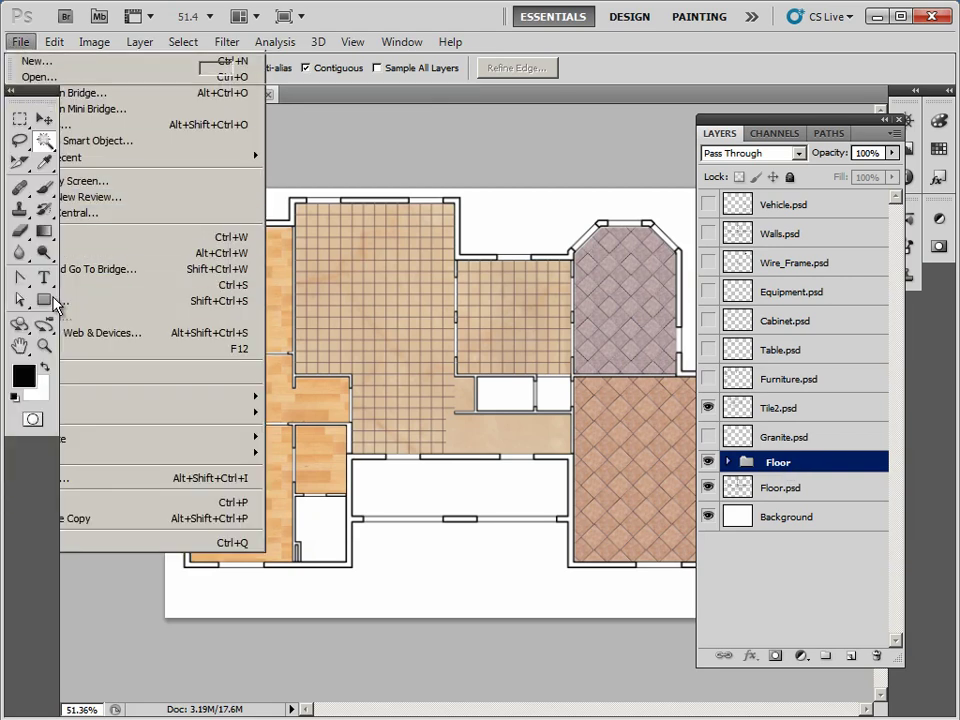
pyautogui.click(52, 302)
pyautogui.click(601, 83)
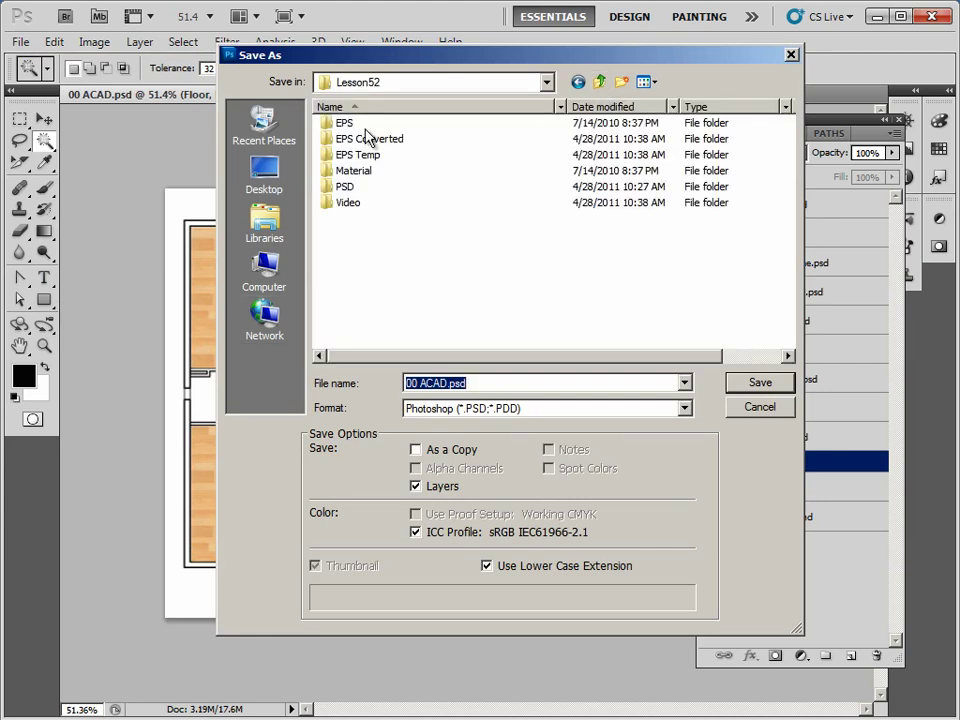
pyautogui.doubleClick(346, 188)
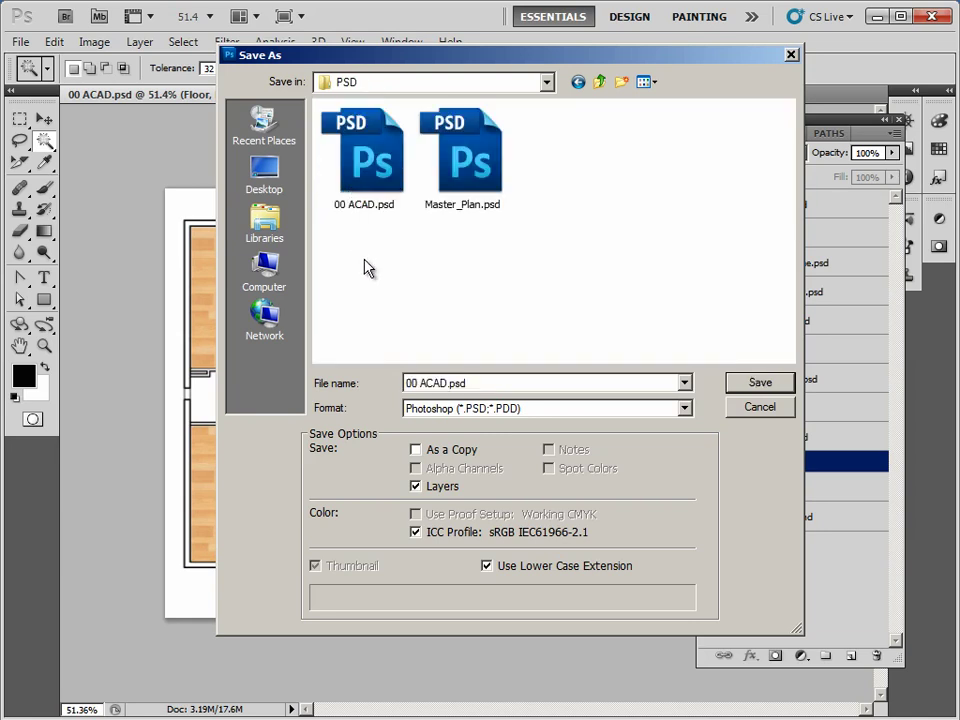
pyautogui.click(420, 383)
pyautogui.doubleClick(420, 383)
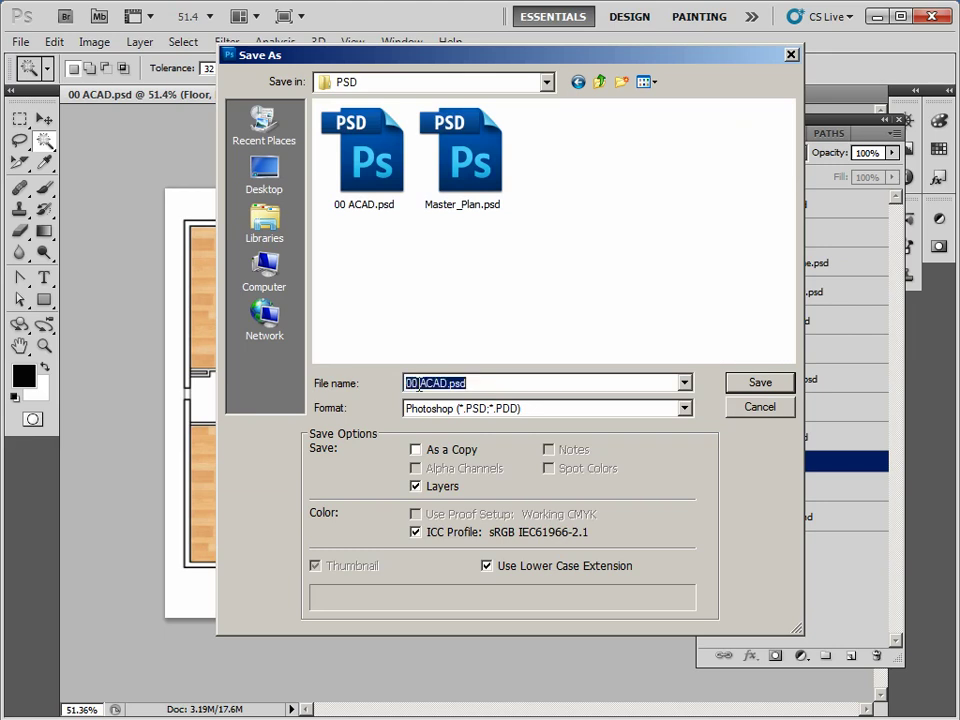
pyautogui.write('00')
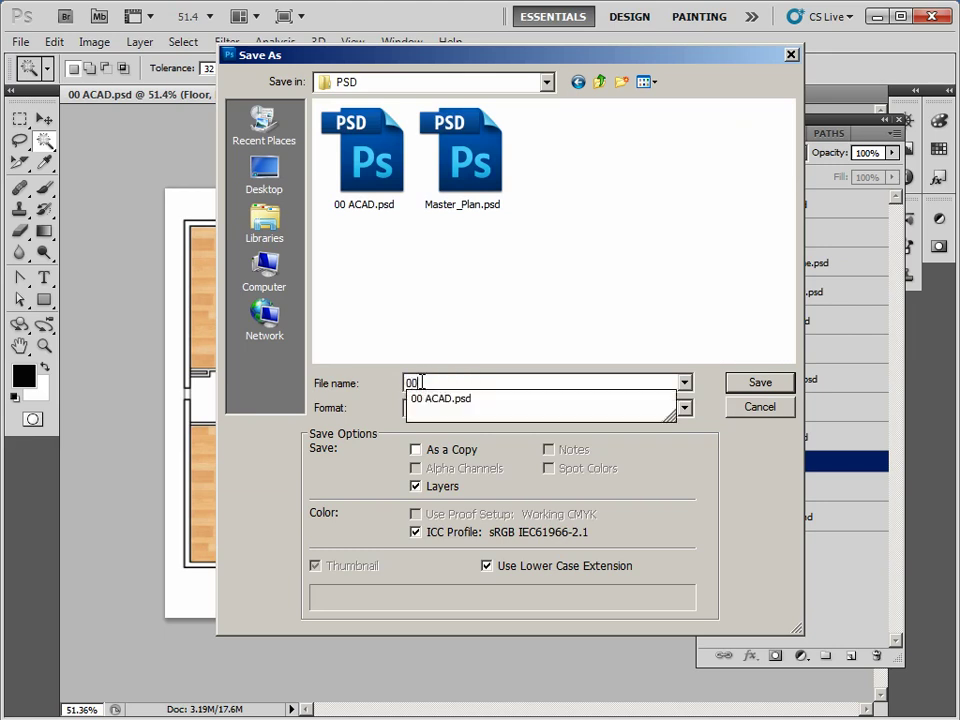
pyautogui.write(' Floor')
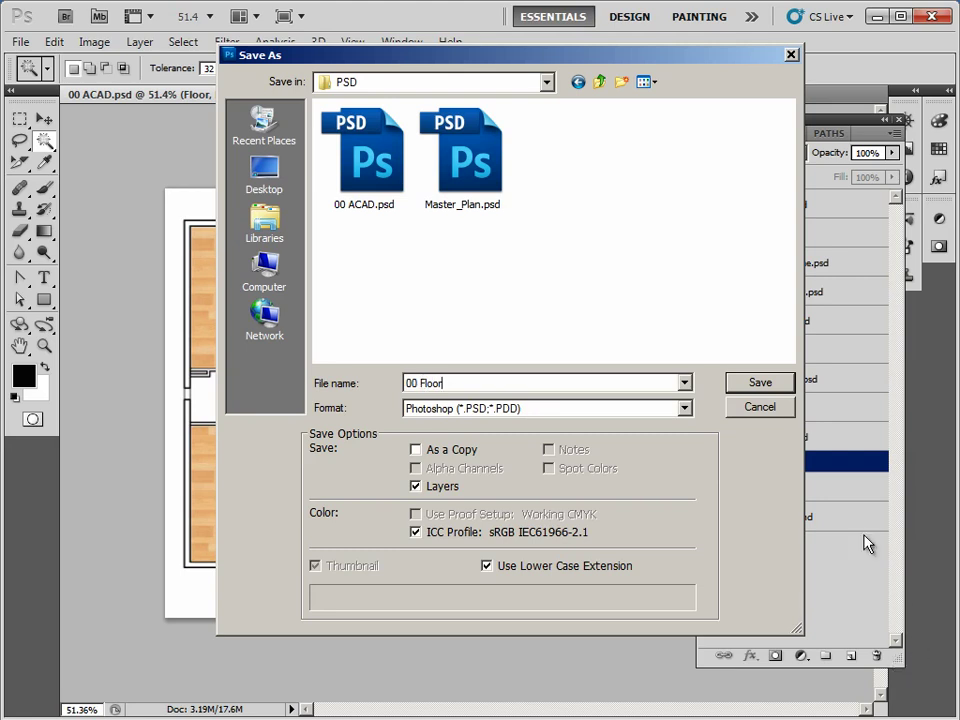
pyautogui.click(768, 390)
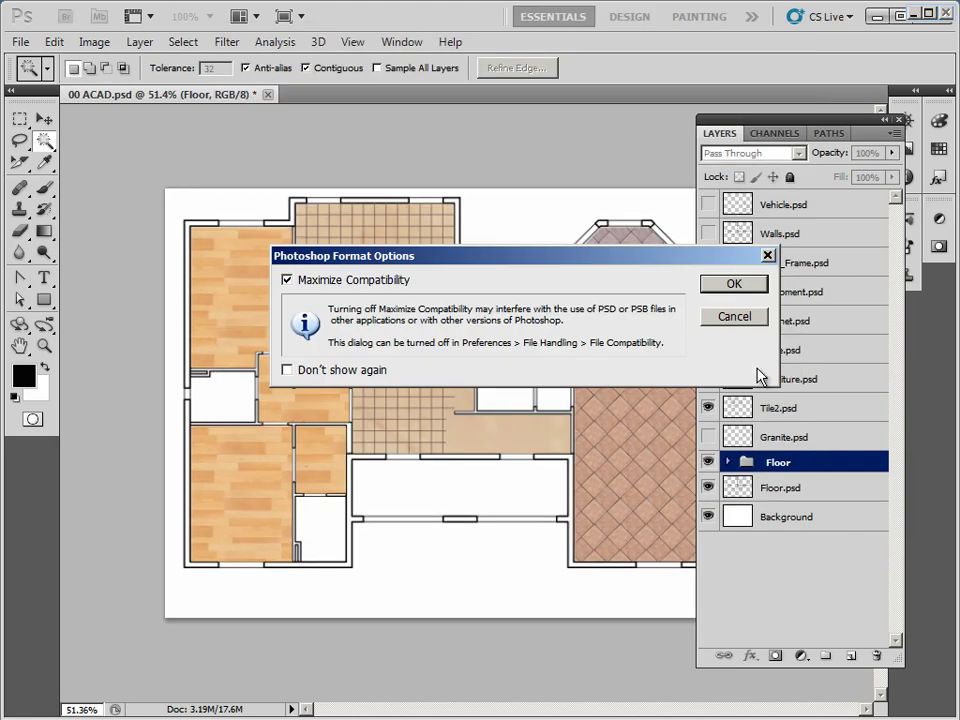
pyautogui.click(742, 285)
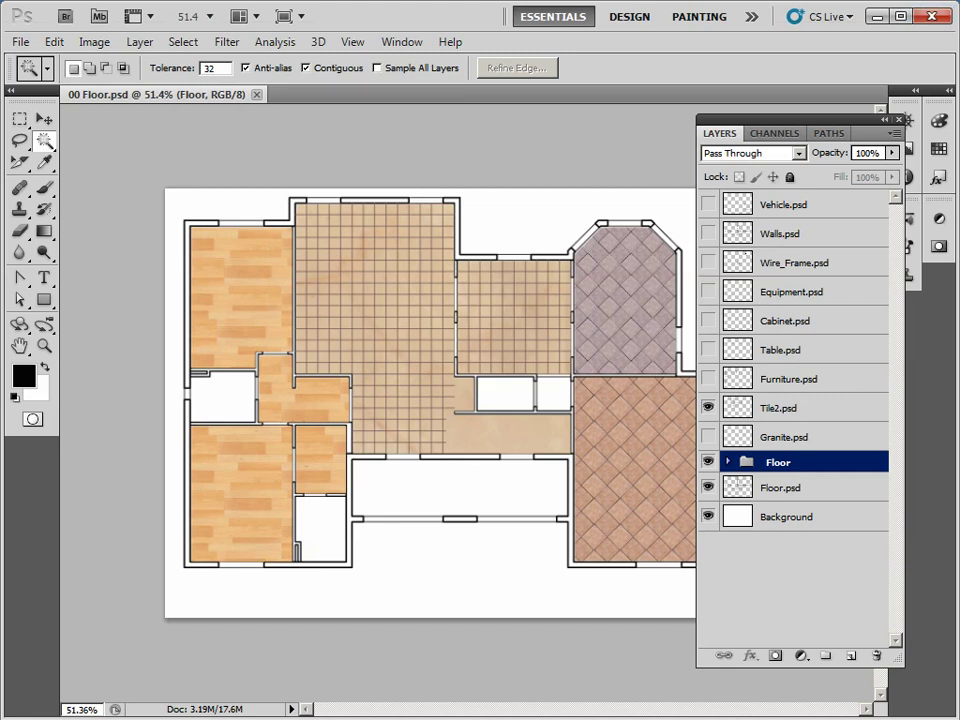